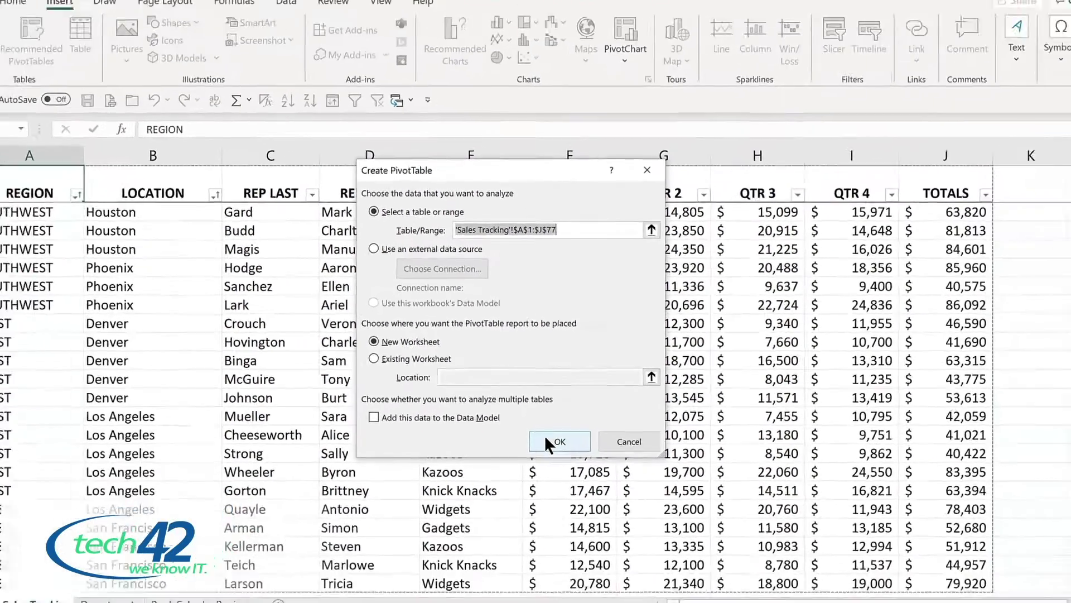
Create a PivotTable on a new worksheet from the sales data, with REGION as rows and TOTALS as summed values.
left_click(600, 505)
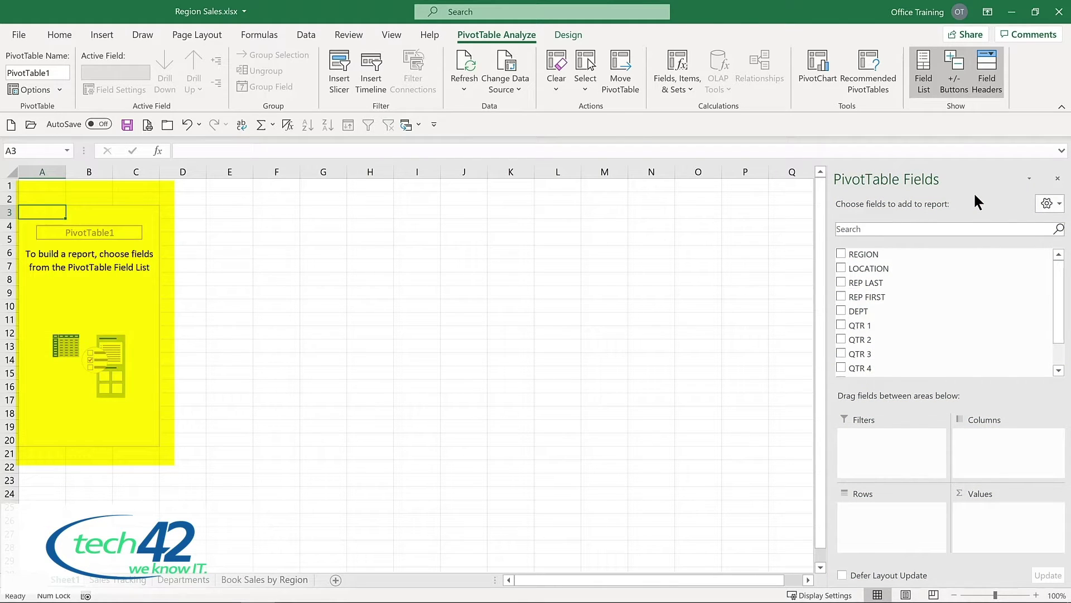
left_click(840, 254)
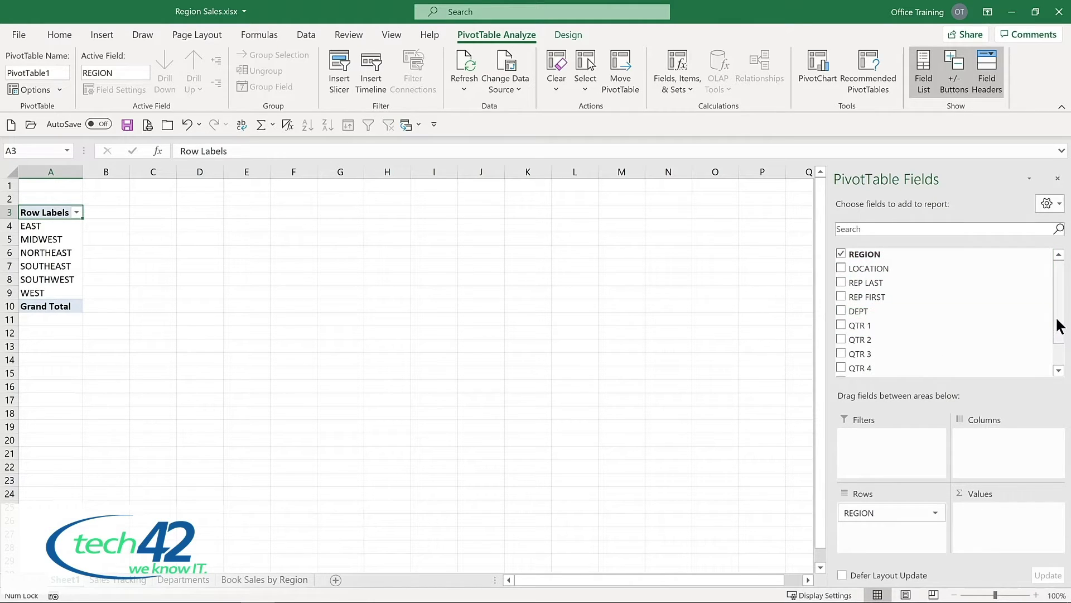
left_click_drag(1059, 321, 1057, 357)
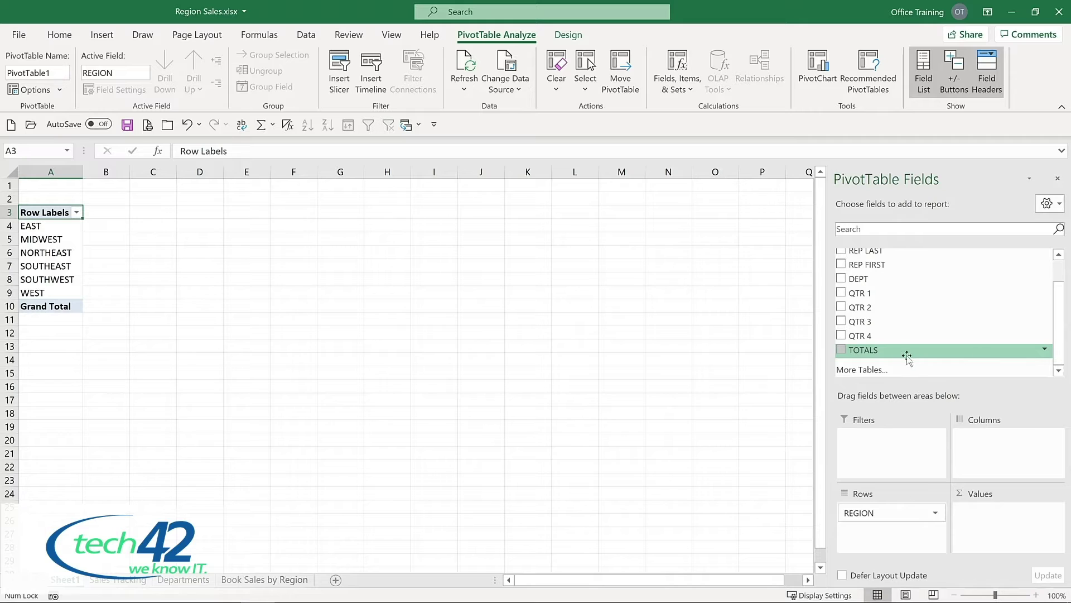
left_click(841, 350)
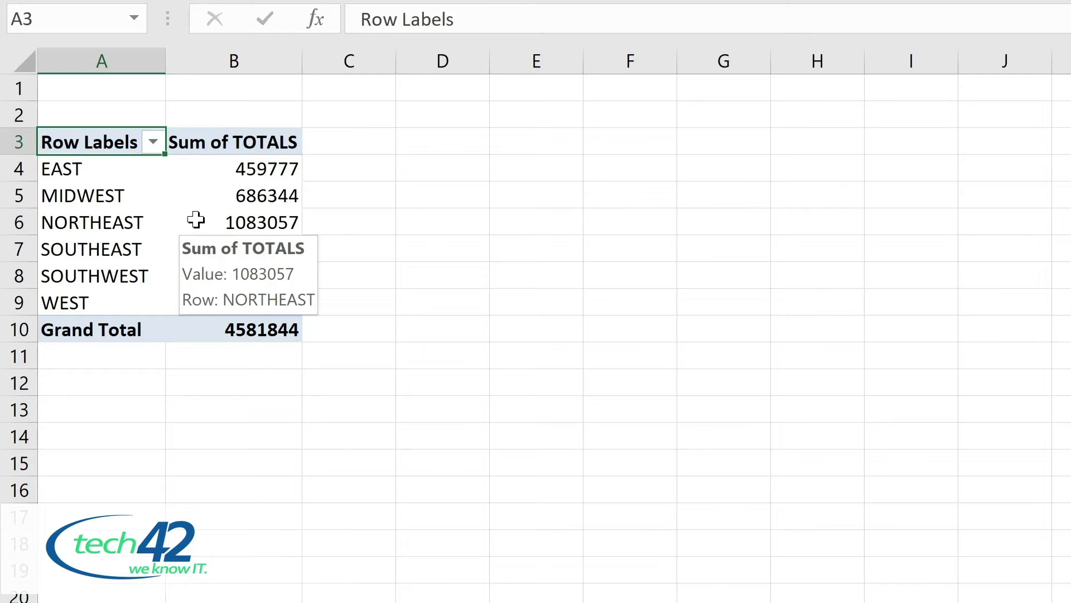
Set the number format of the Sum of TOTALS values to Currency with 0 decimal places.
right_click(196, 220)
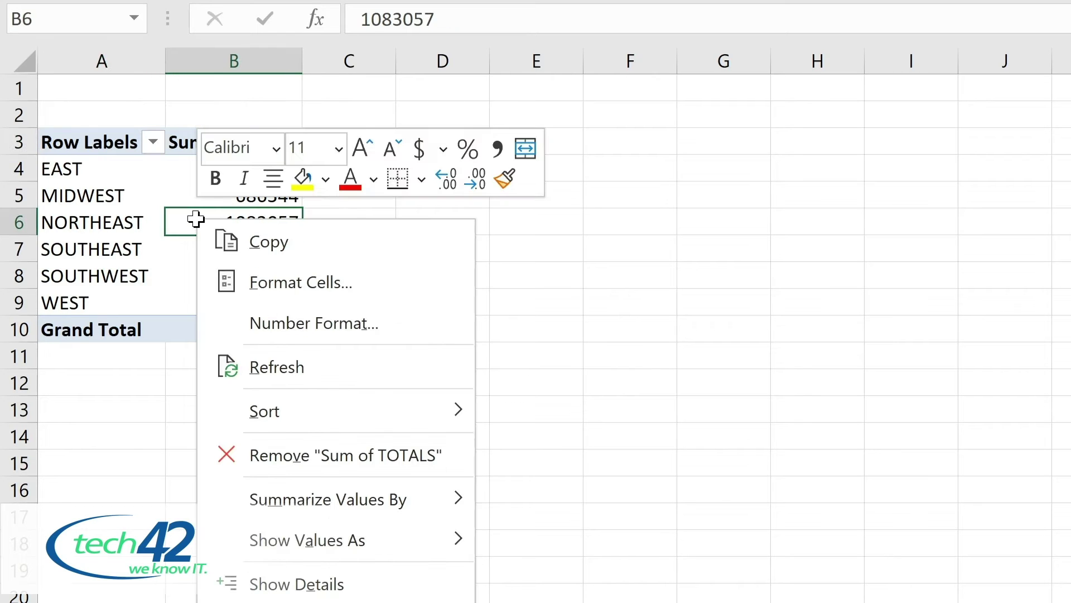
left_click(267, 325)
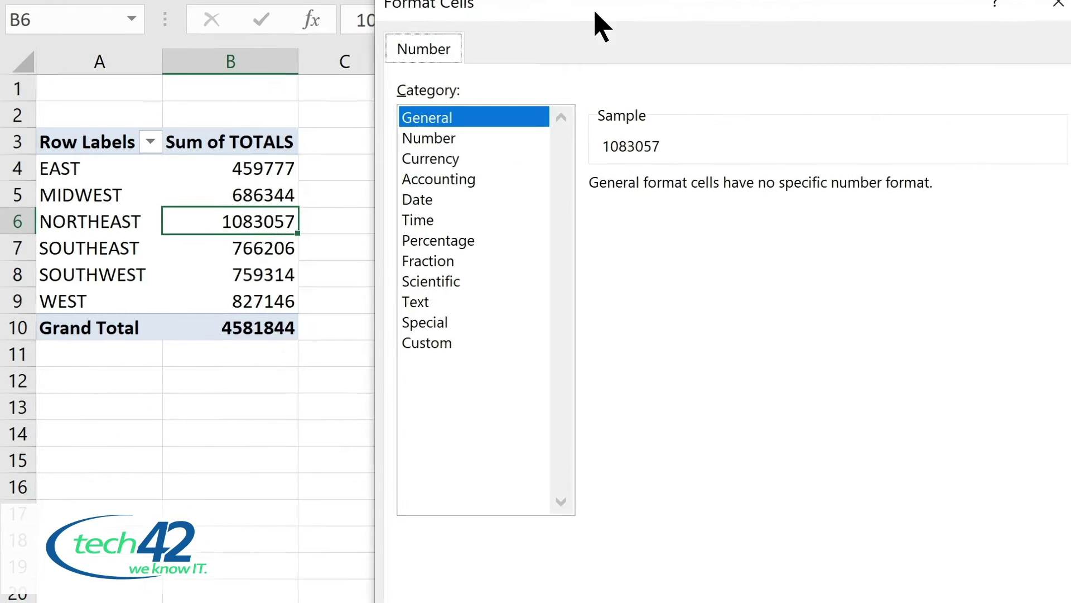
left_click(444, 162)
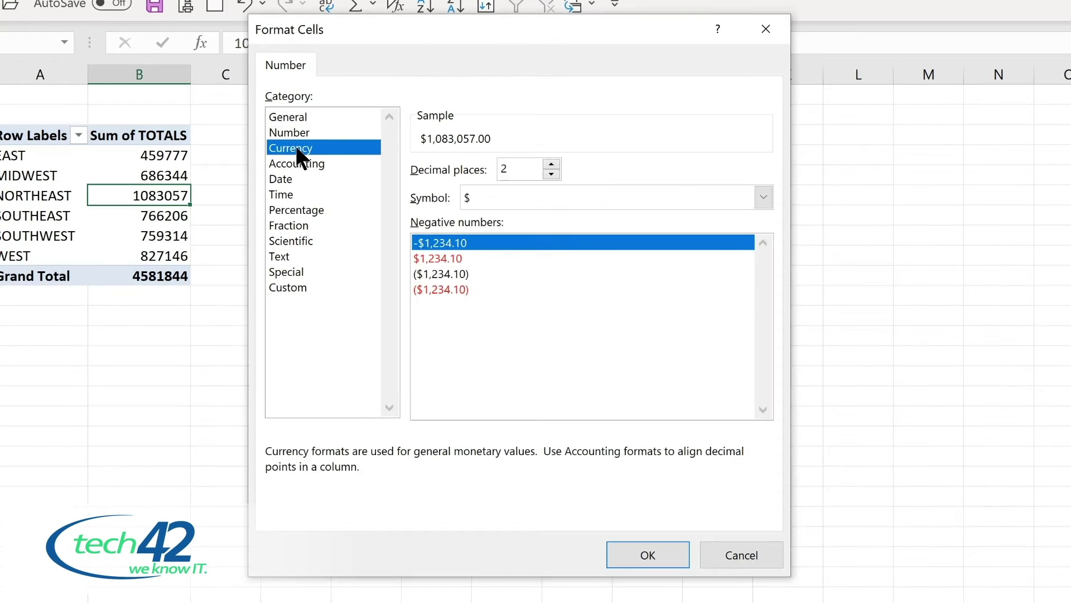
left_click(551, 175)
left_click(551, 174)
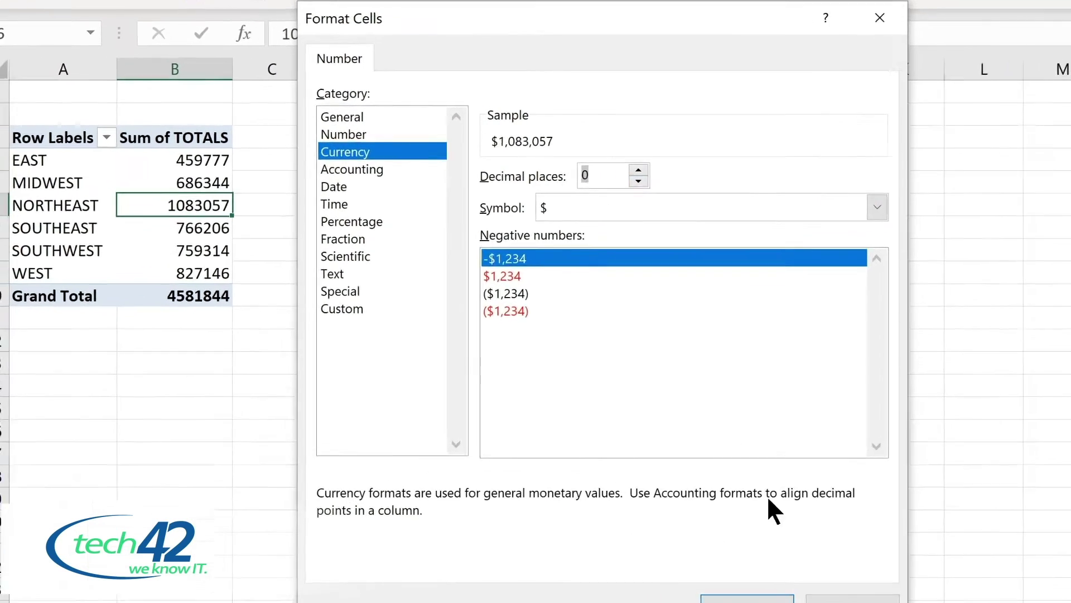
left_click(647, 555)
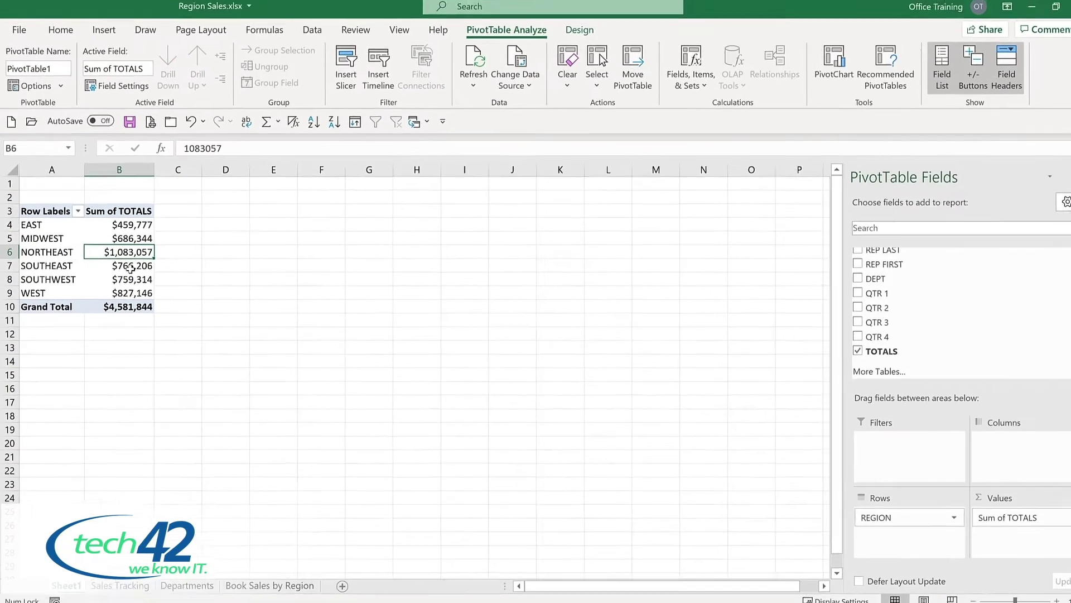
Add the DEPT field to the PivotTable and place it in the Columns area.
left_click(842, 277)
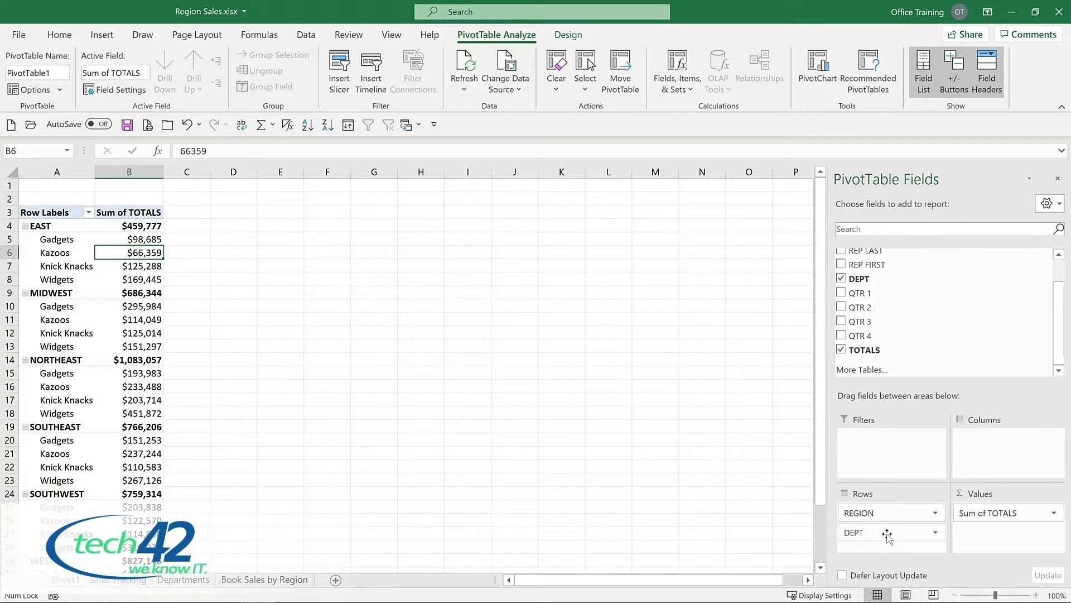
left_click_drag(887, 534, 1004, 444)
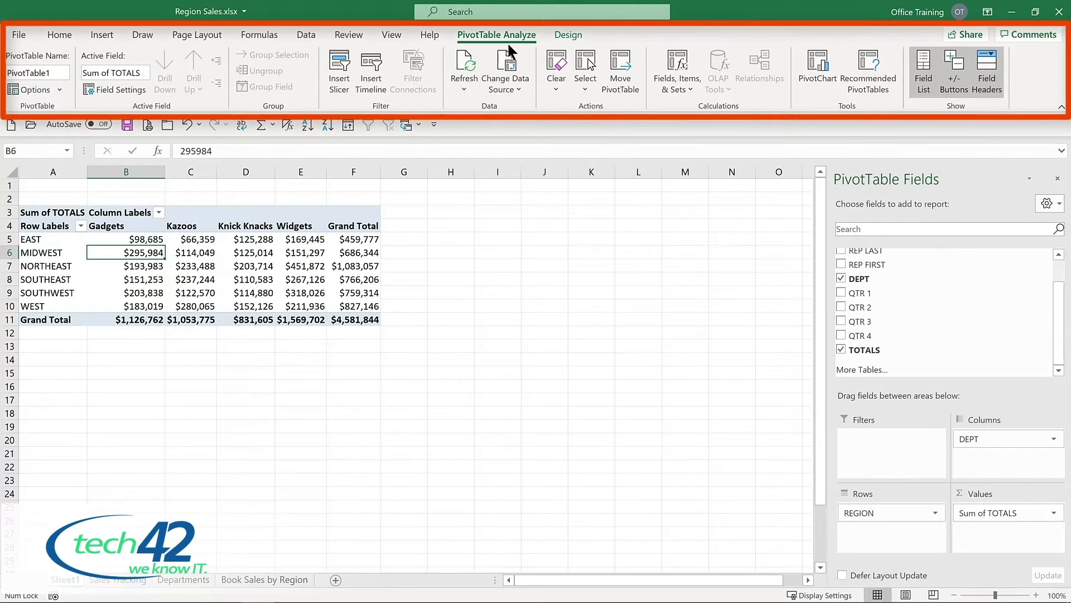
left_click(568, 34)
left_click(495, 35)
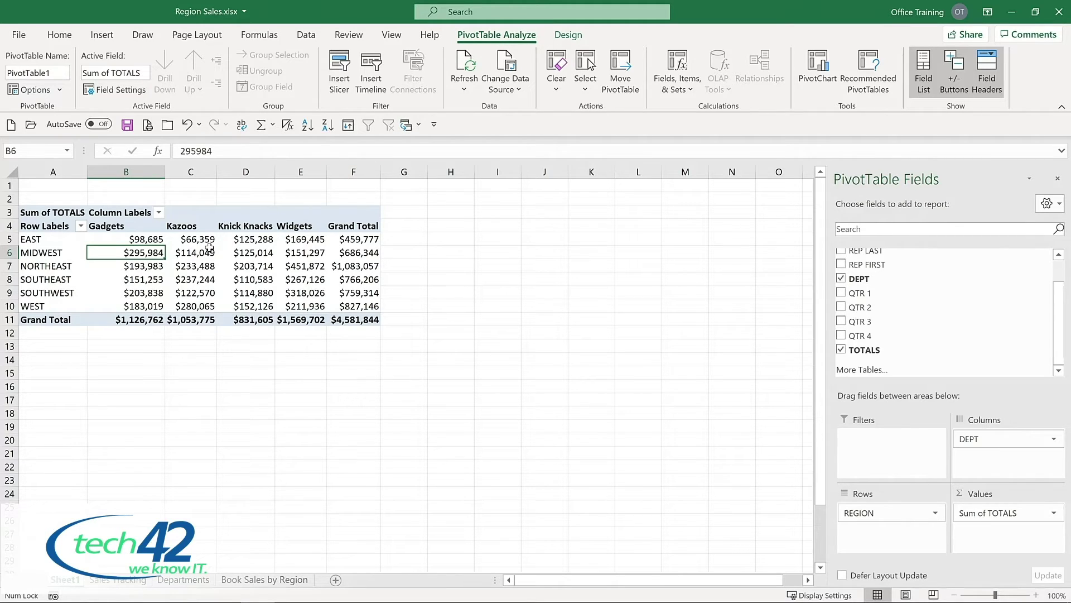
Add the LOCATION field to the PivotTable as a second row level beneath REGION.
mouse_move(208, 249)
mouse_move(145, 242)
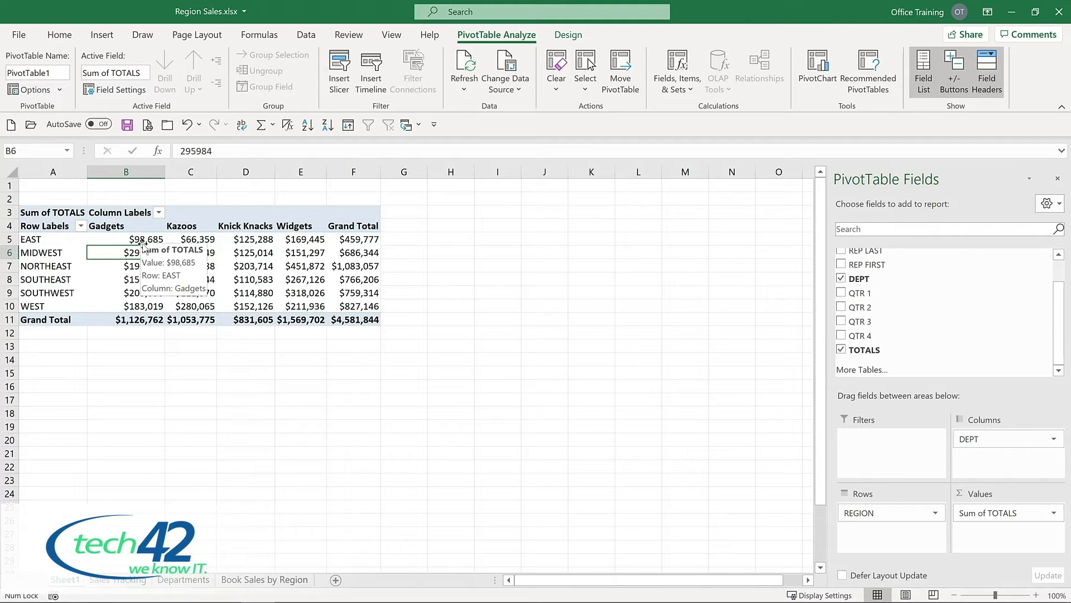
scroll(842, 270, "up", 2)
left_click(841, 268)
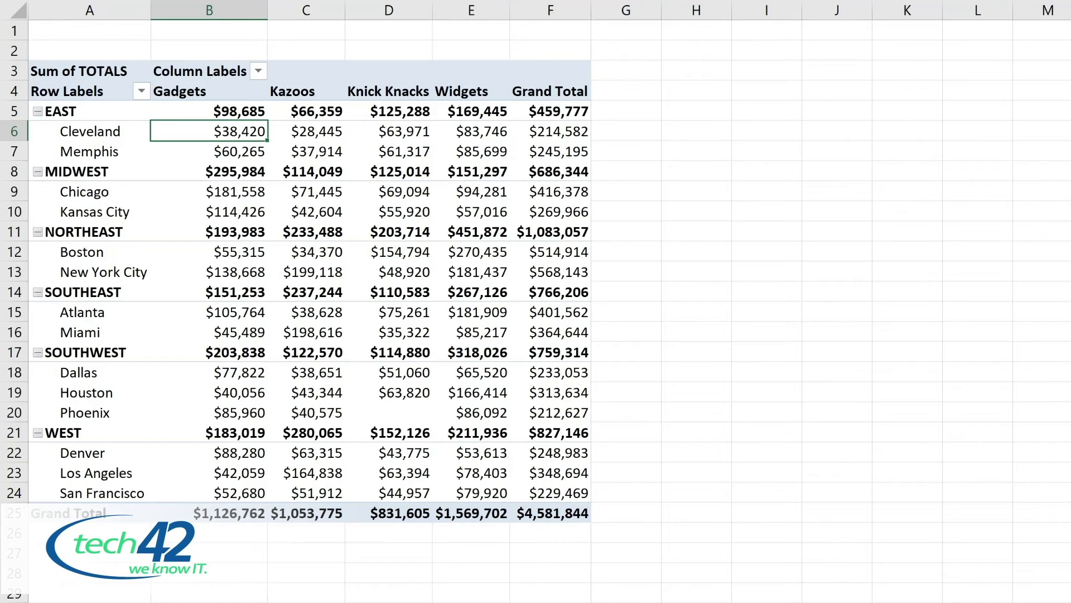
On the Sales Tracking sheet, set the QTR 1 value in cell F2 to 100000.
key("ctrl+Page_Down")
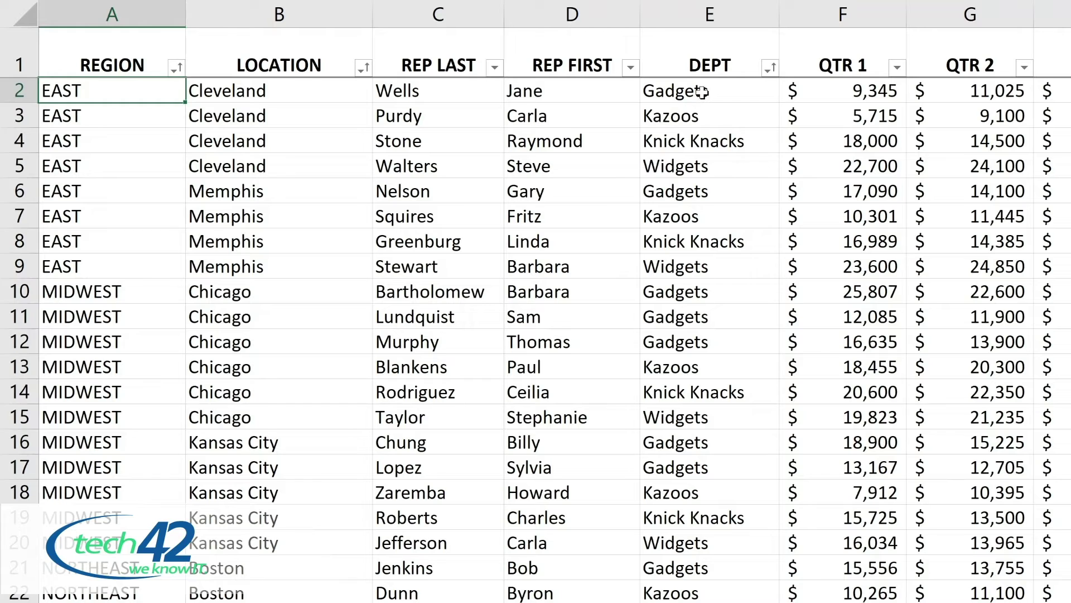
left_click(847, 90)
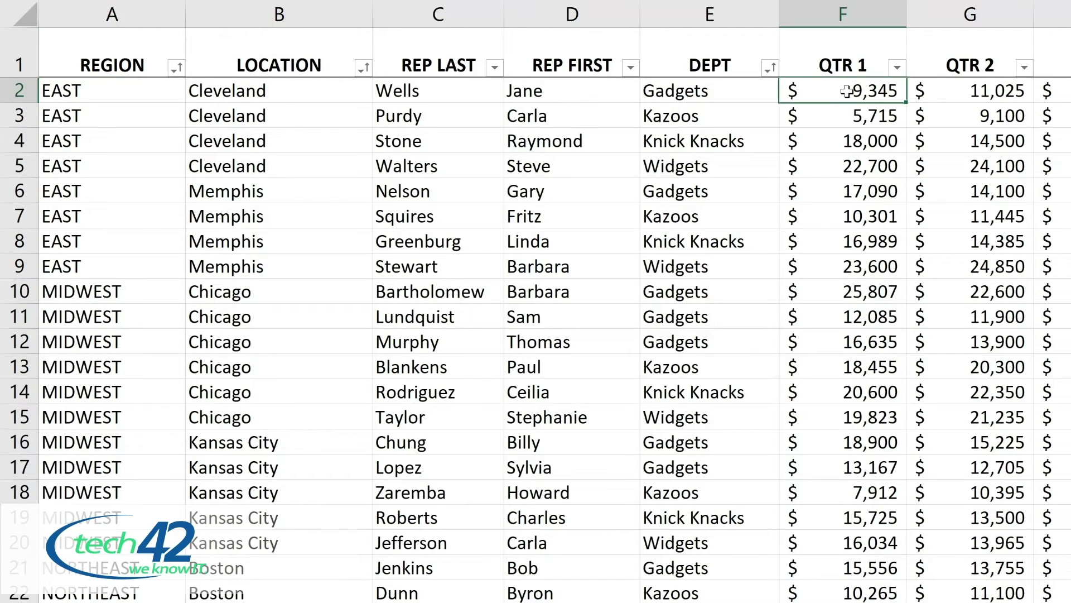
type("100000")
key("Return")
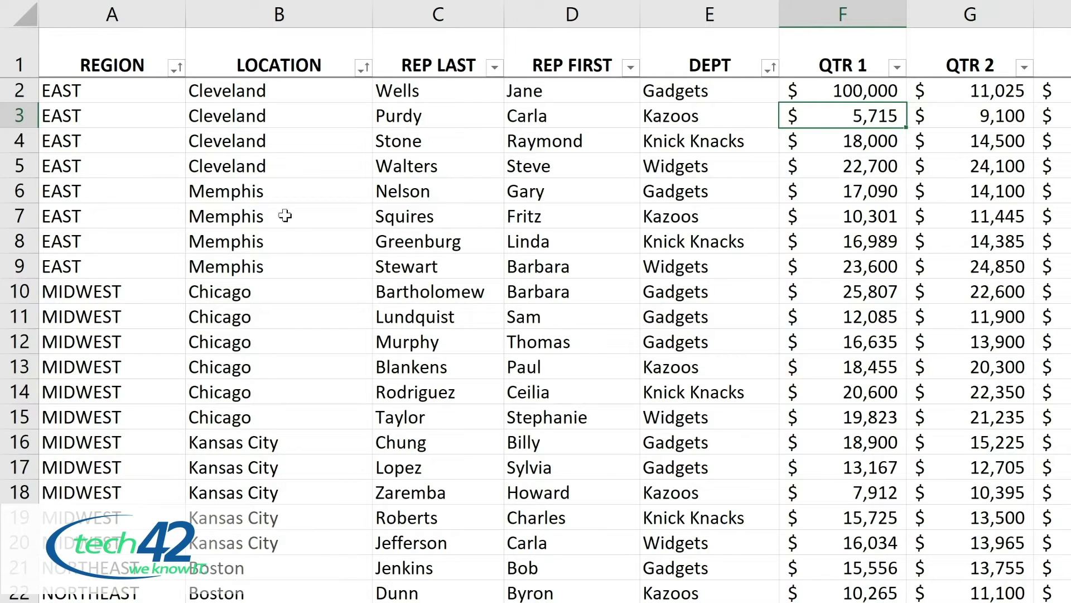
Change the location in cell B6, the first Memphis row, to Cleveland.
left_click(246, 191)
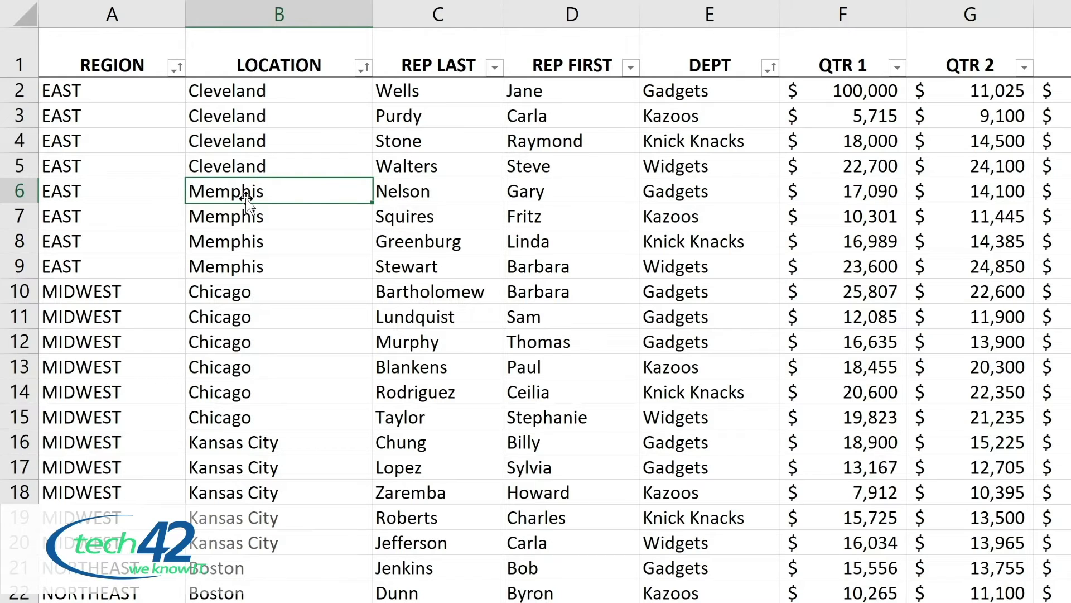
type("c")
key("BackSpace")
type("Cleveland")
key("Return")
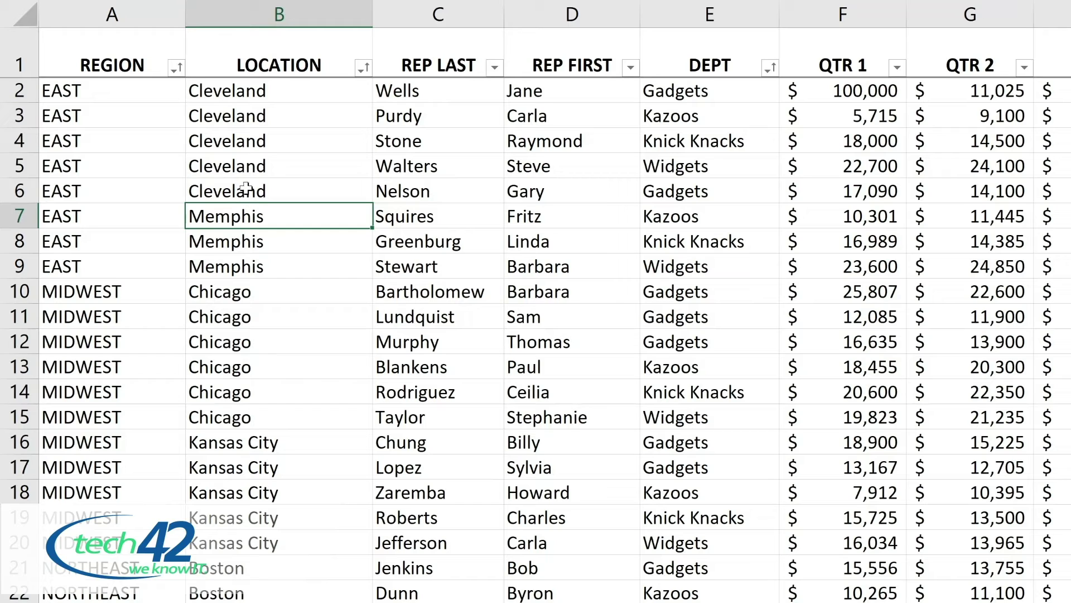
Return to the PivotTable sheet and run Refresh All to bring in the edited source data.
left_click(702, 193)
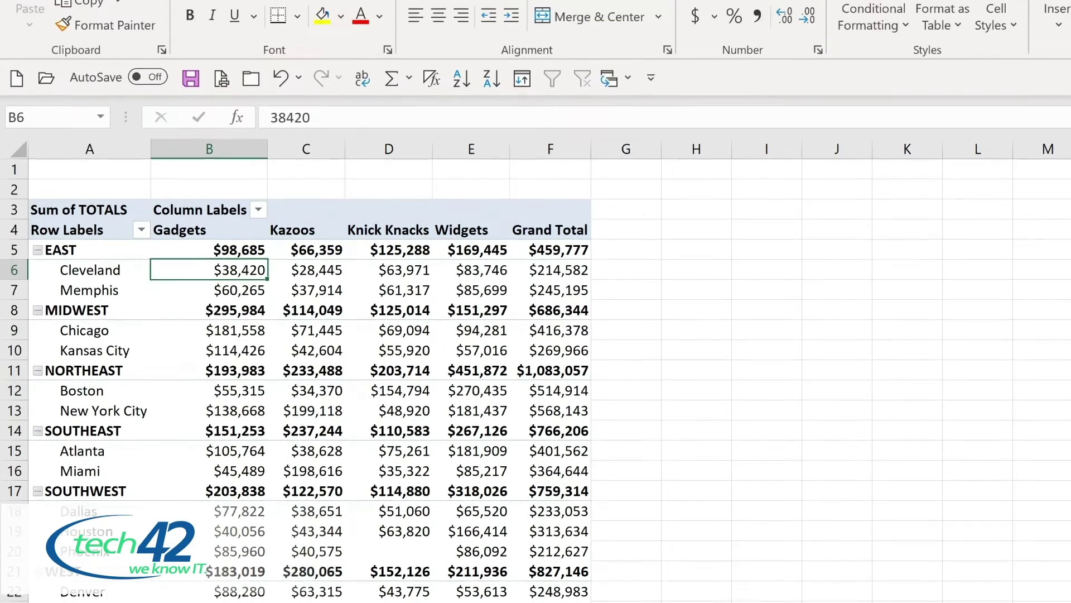
left_click(745, 28)
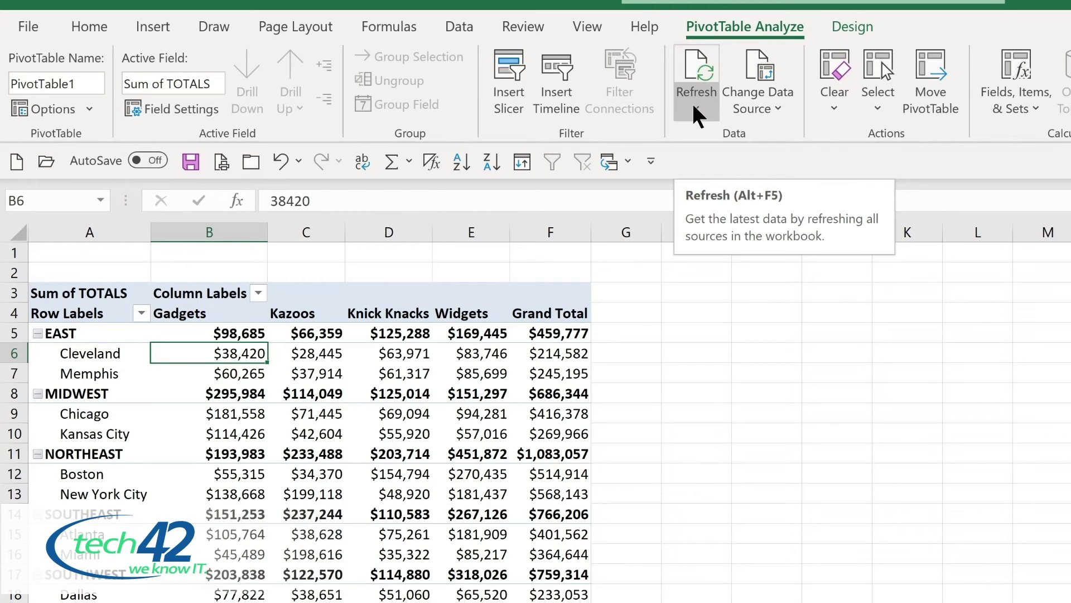
key("alt+F5")
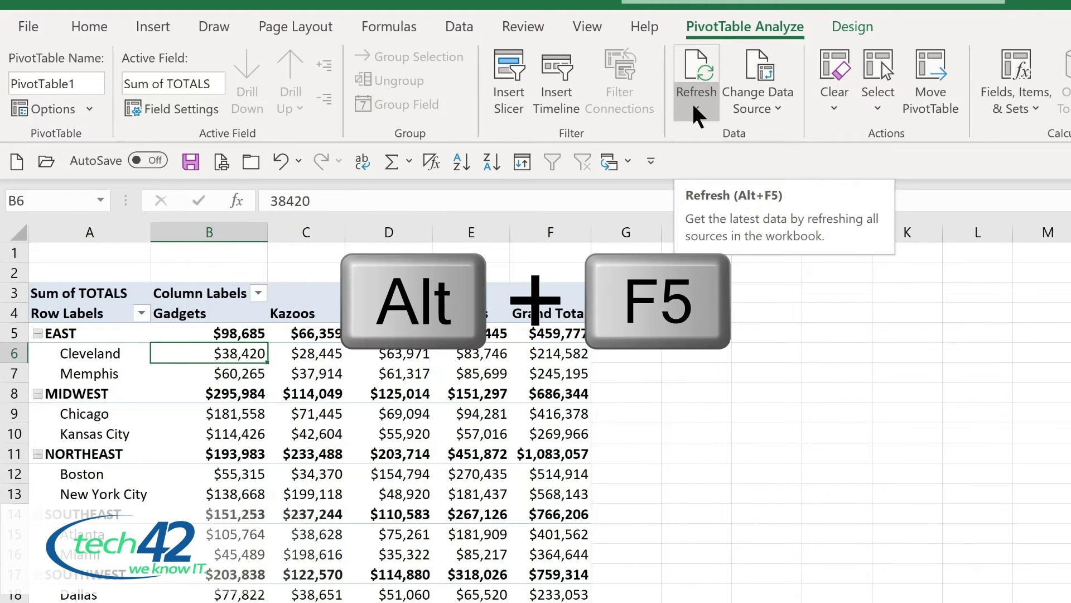
left_click(695, 107)
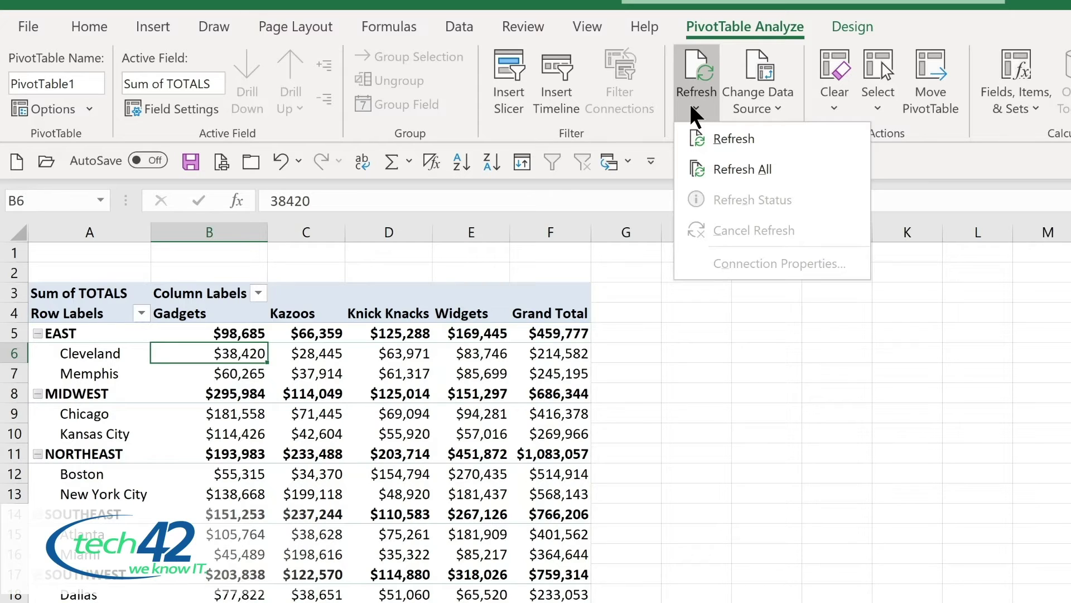
left_click(726, 168)
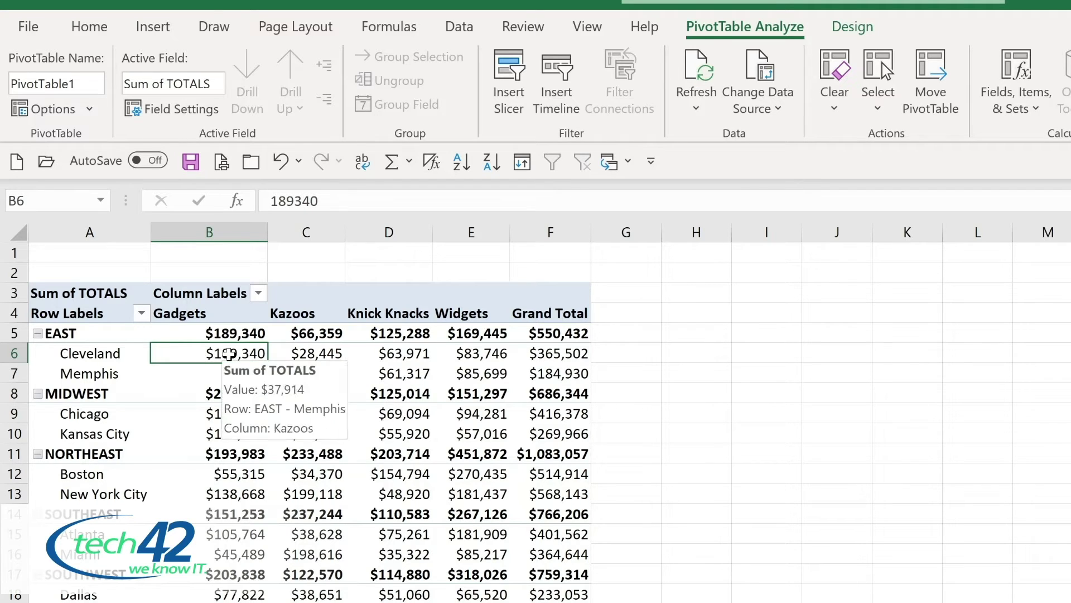
Review the PivotTable's data source range and keep it at 'Sales Tracking'!$A$1:$J$77.
mouse_move(211, 427)
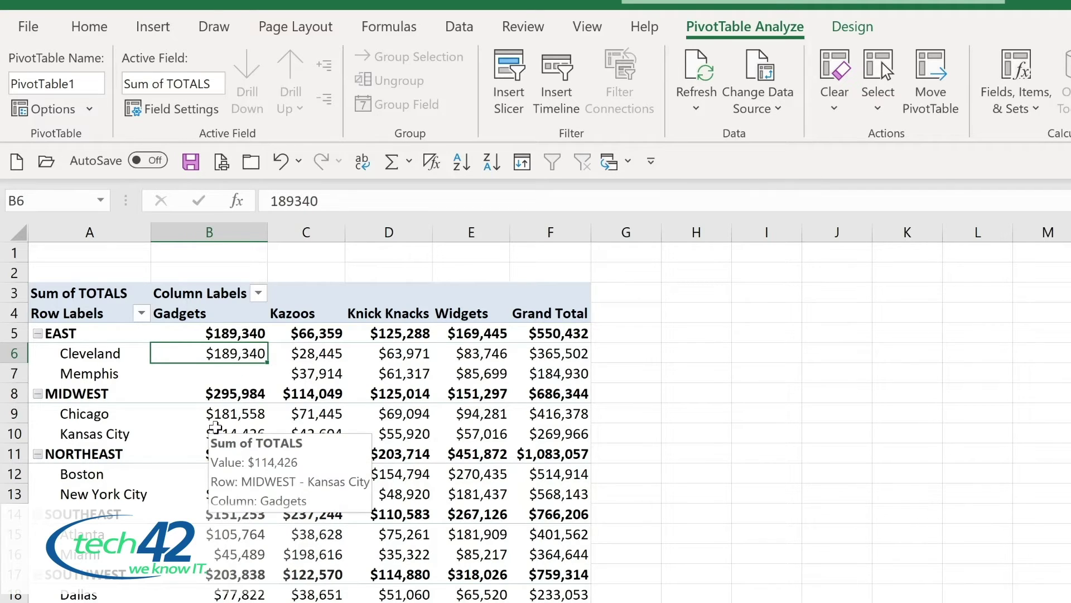
mouse_move(225, 374)
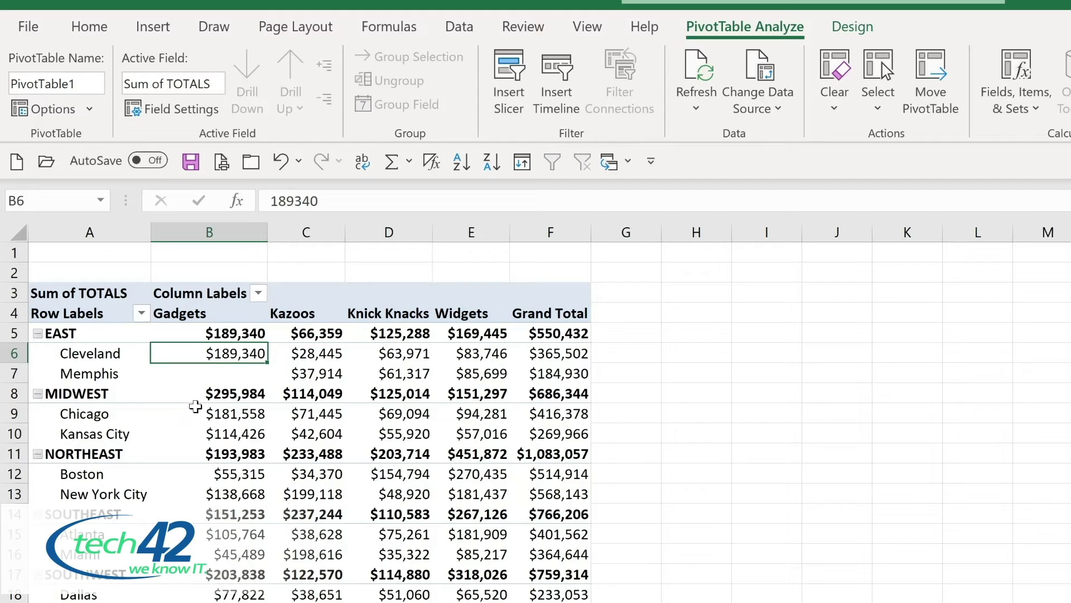
mouse_move(225, 390)
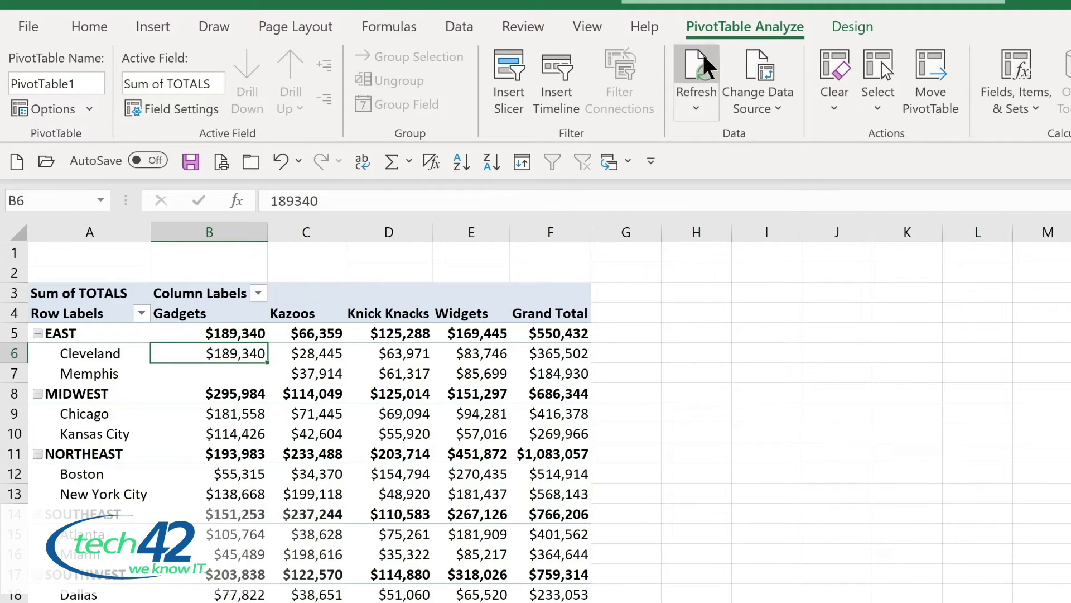
left_click(770, 110)
left_click(766, 132)
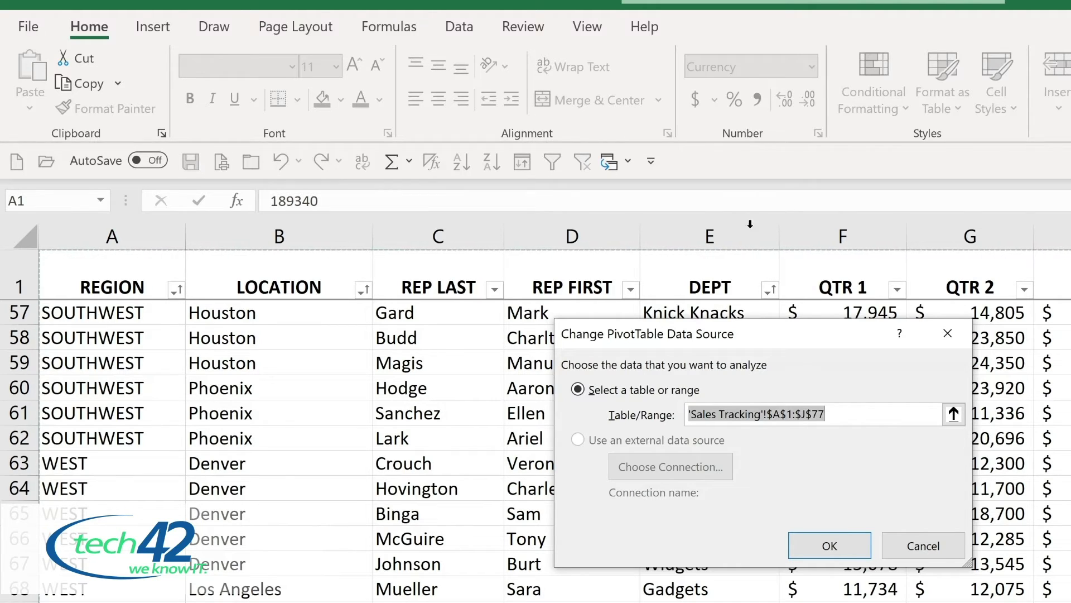
left_click(837, 544)
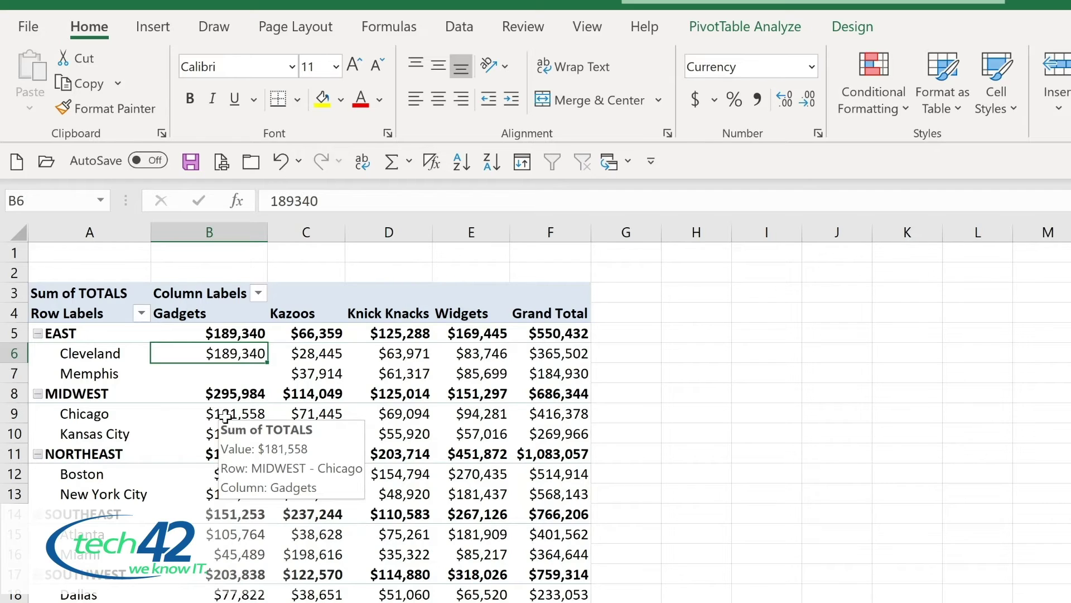
Drill into the detail records behind the Chicago Gadgets total in the MIDWEST region.
double_click(225, 416)
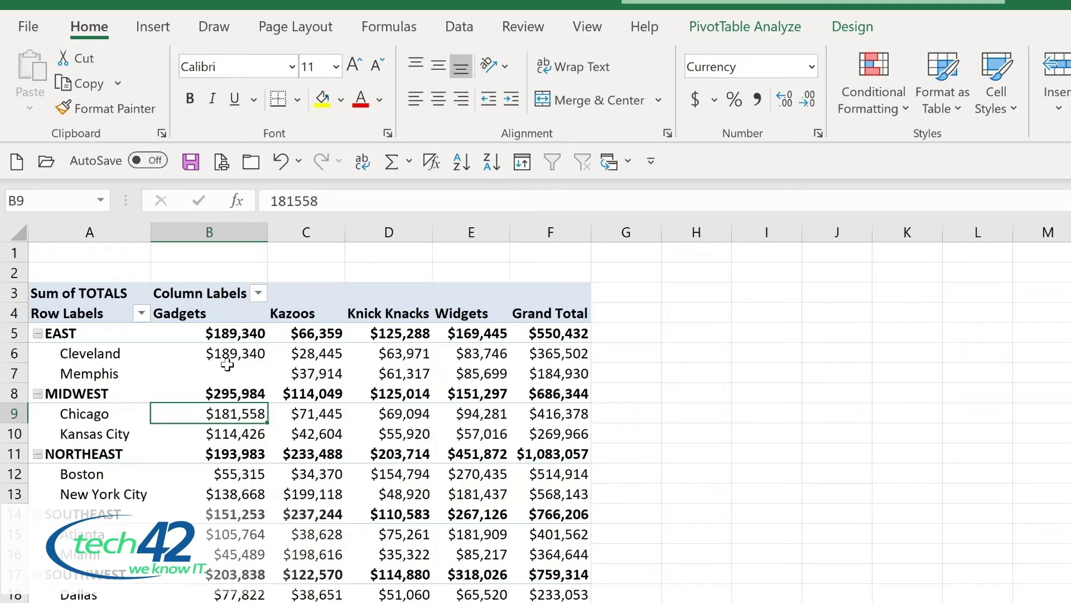
mouse_move(227, 364)
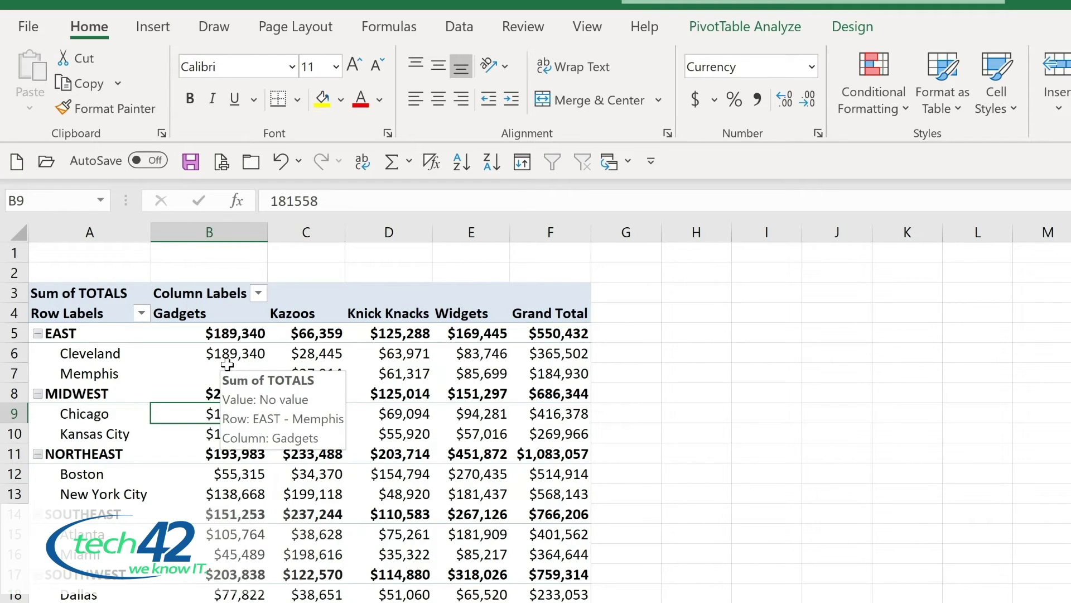
Collapse the EAST region's locations in the PivotTable and expand them again.
mouse_move(86, 357)
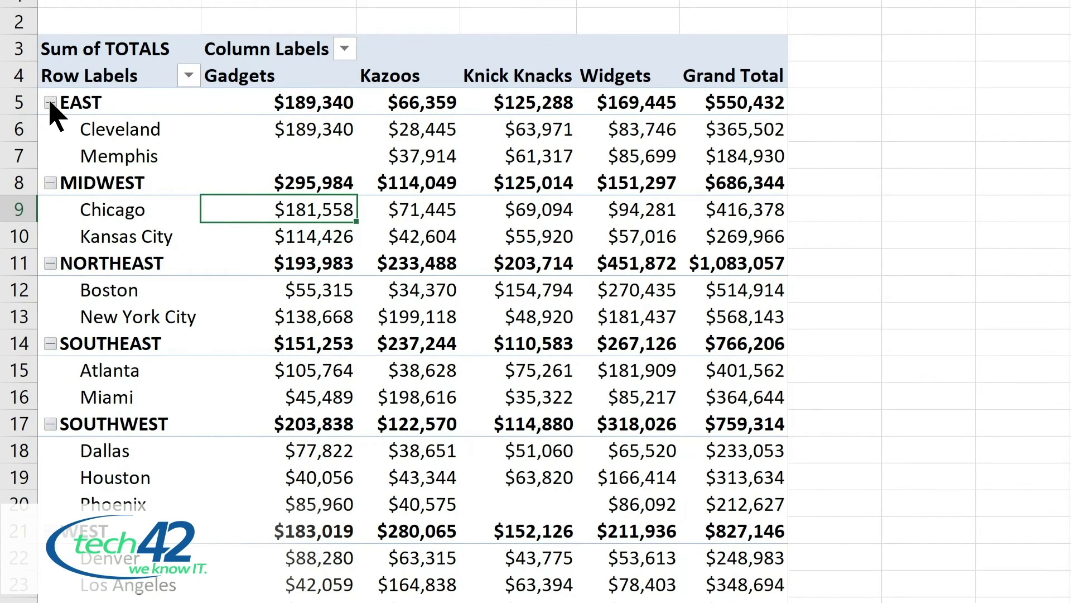
left_click(50, 102)
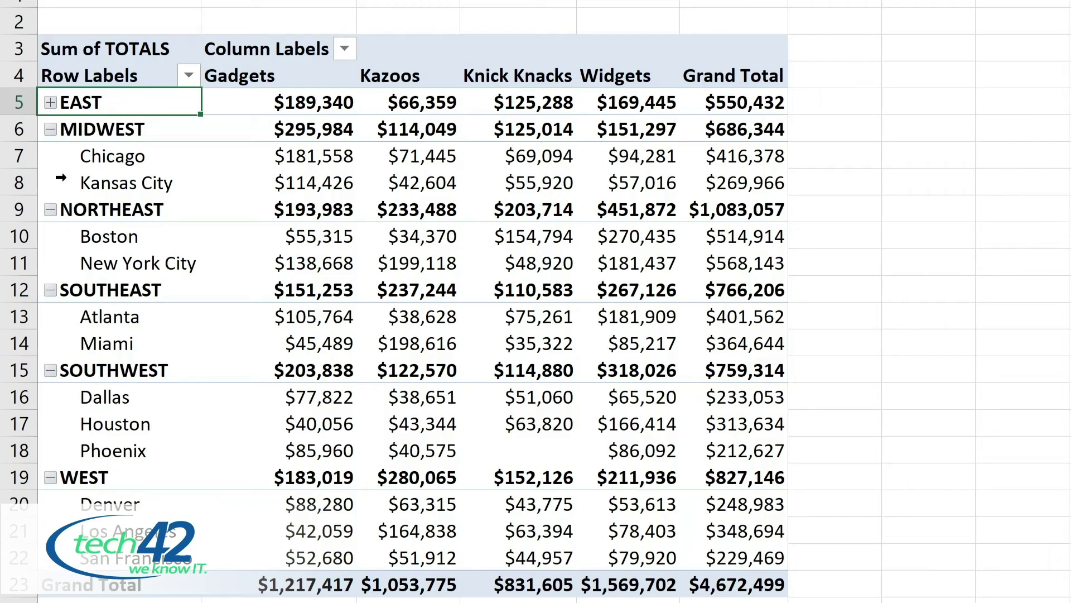
left_click(51, 102)
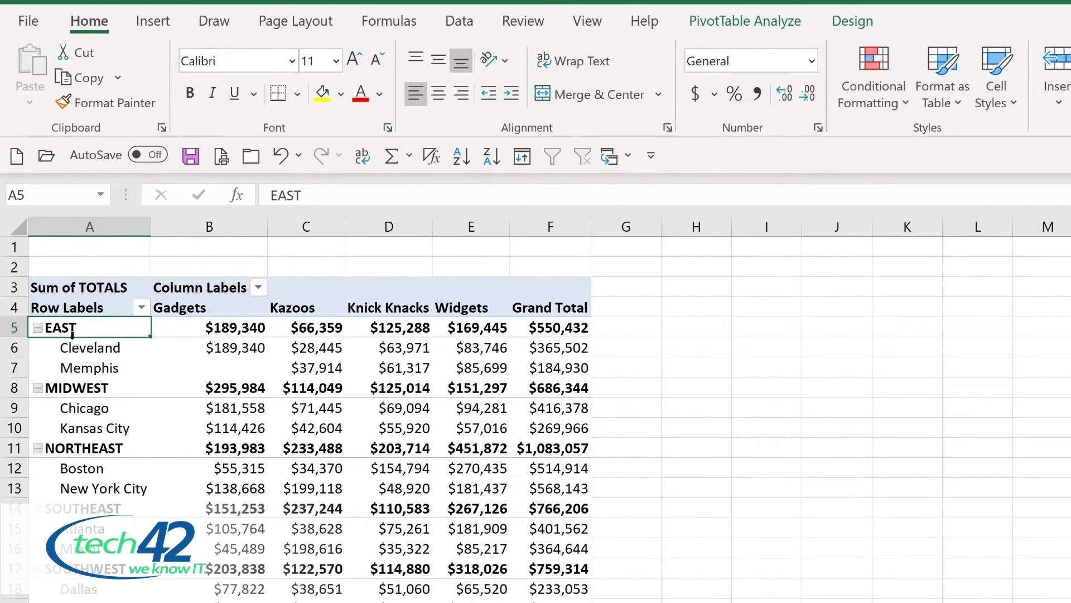
Collapse all items of the REGION field at once and expand the entire field again.
left_click(722, 23)
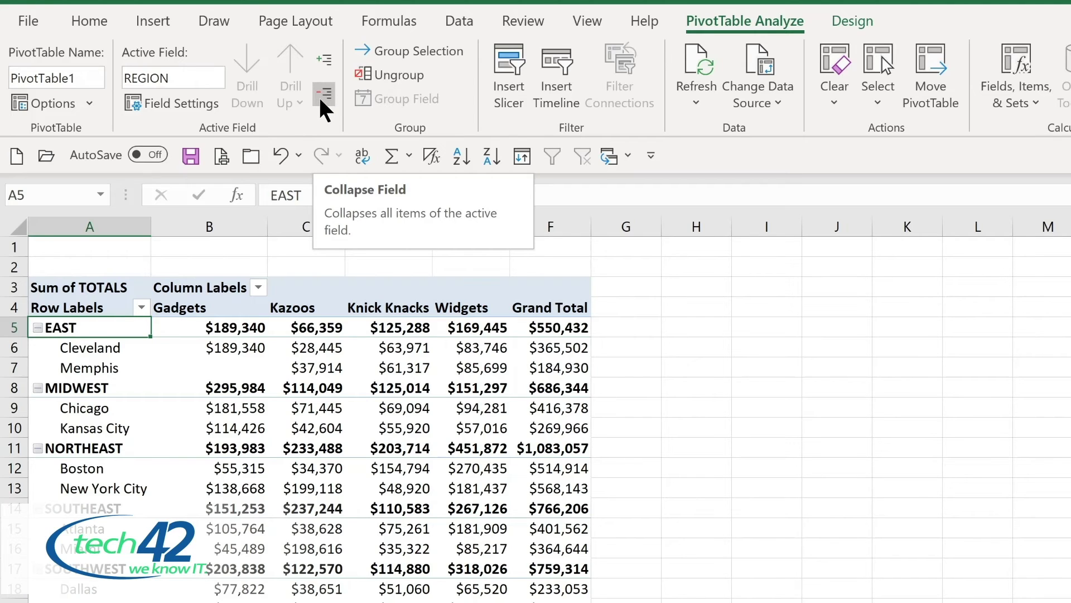
left_click(324, 109)
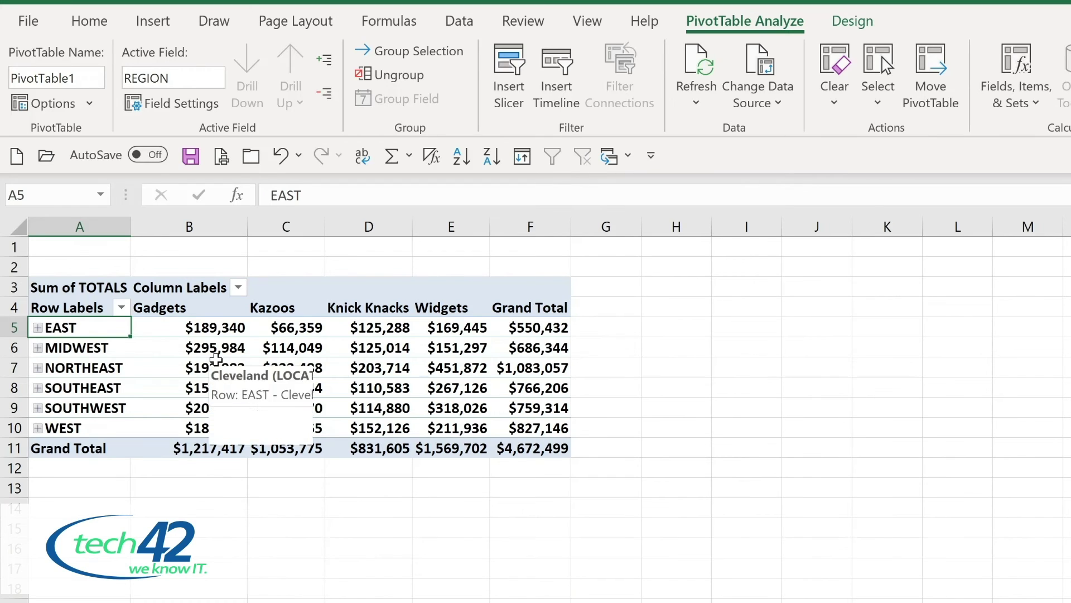
mouse_move(215, 353)
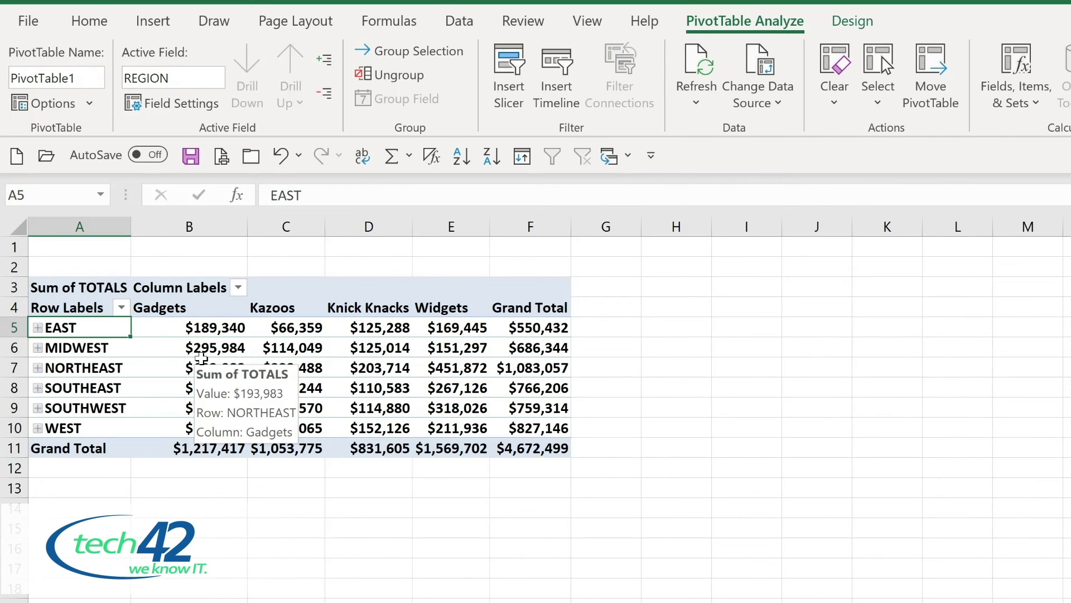
left_click(327, 58)
mouse_move(257, 350)
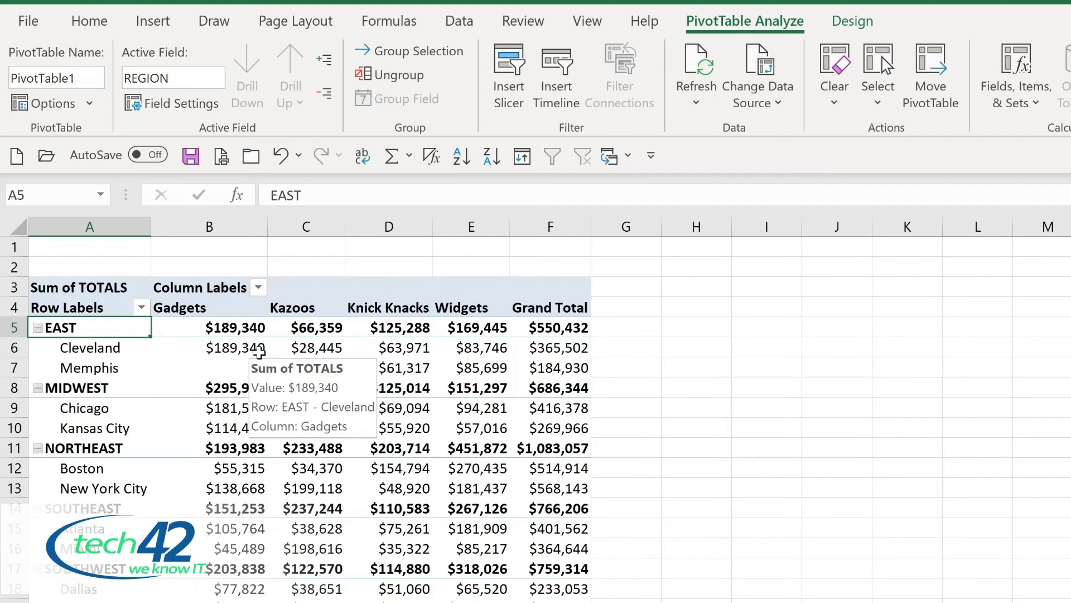
Apply the blue Medium PivotTable style with dark blue headers and shaded region rows, and show all subtotals at the bottom of each group.
left_click(860, 24)
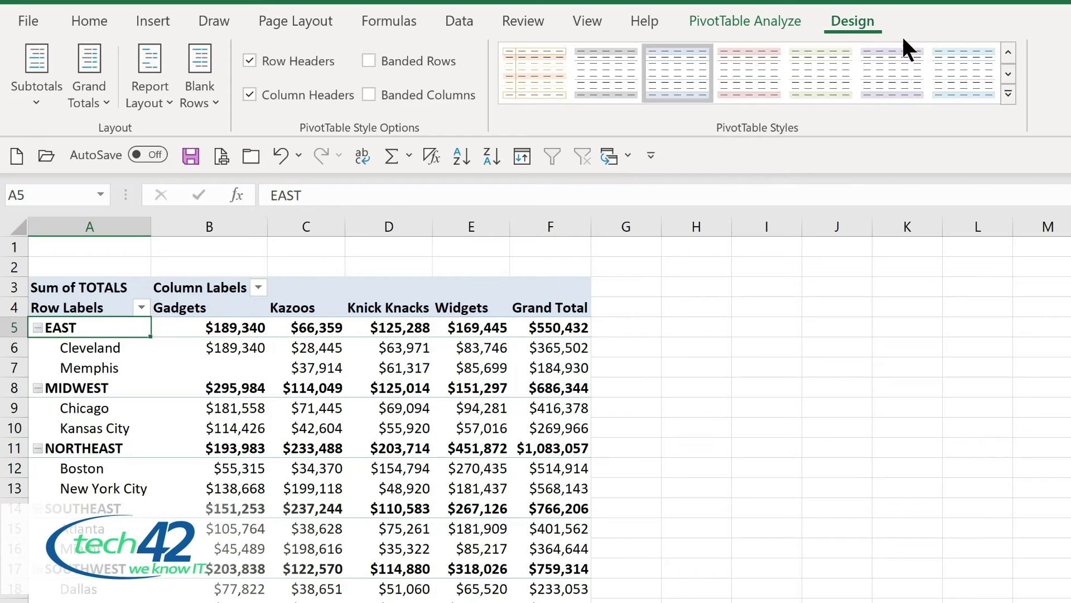
left_click(1008, 94)
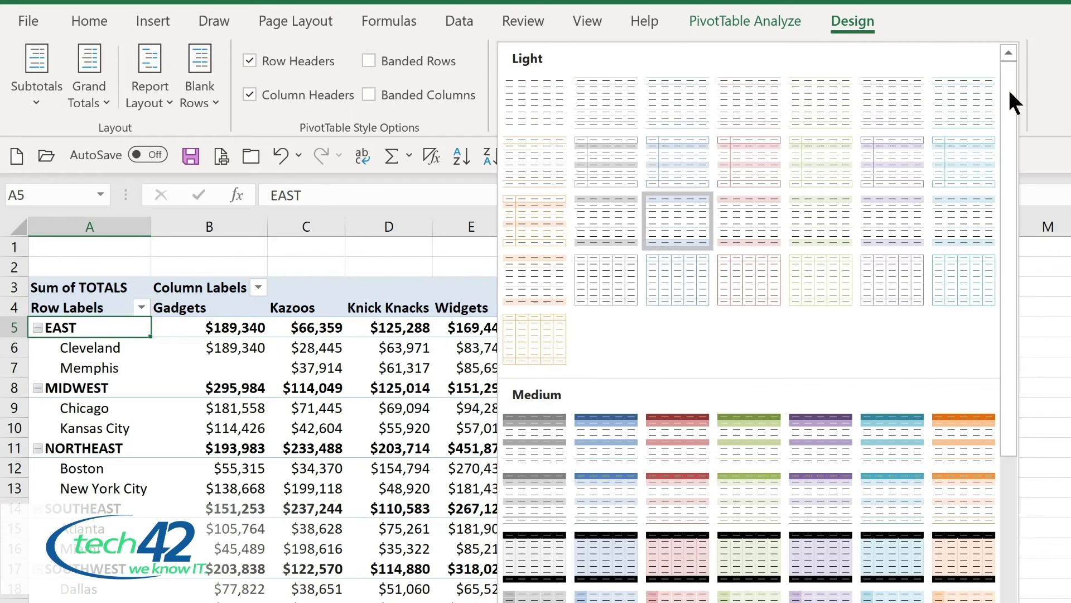
left_click(585, 449)
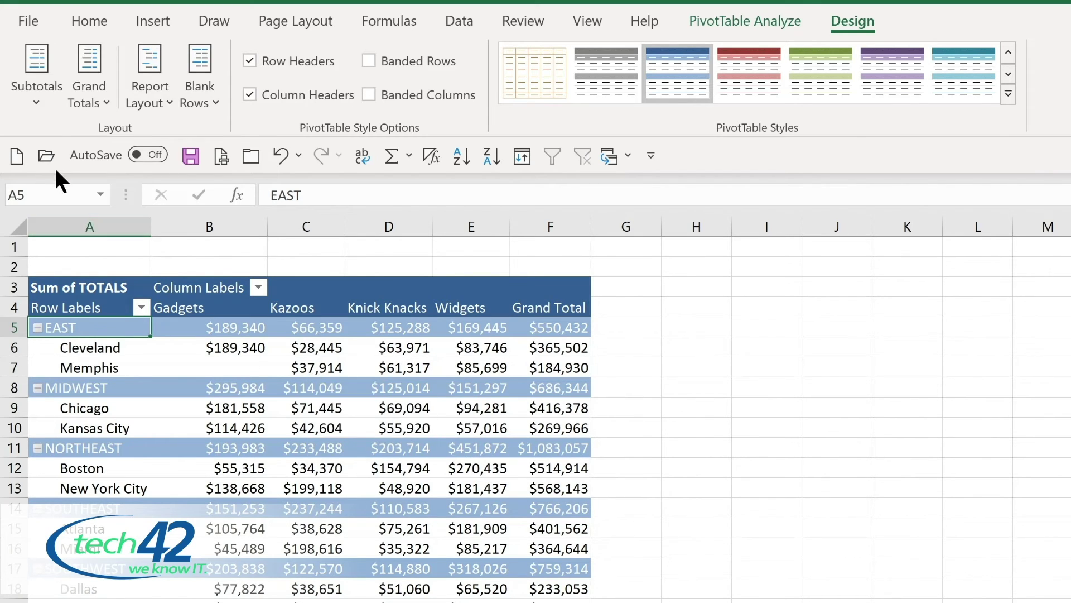
left_click(42, 103)
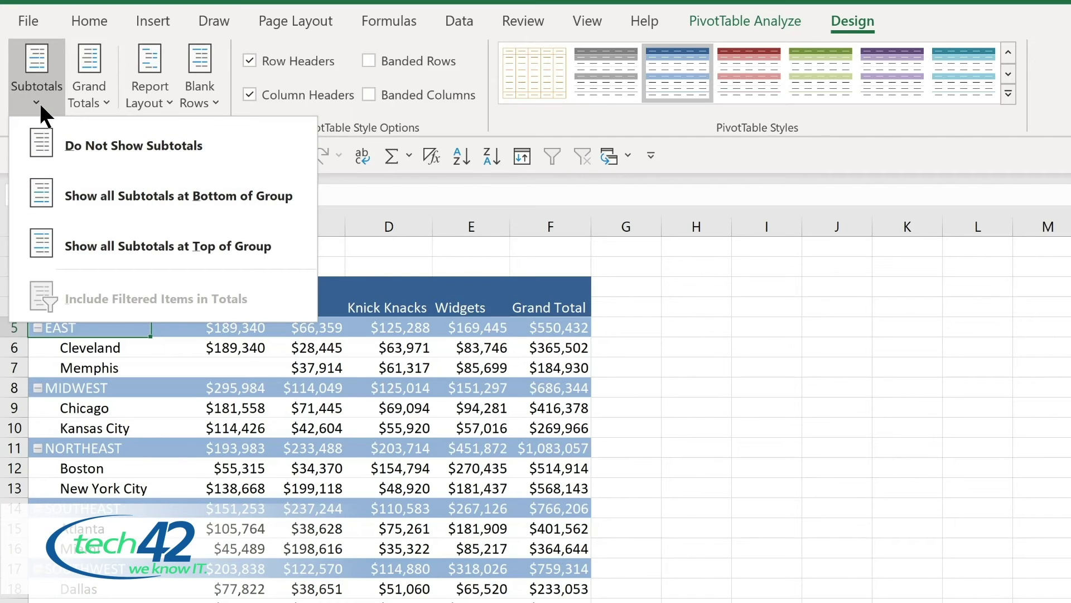
left_click(105, 202)
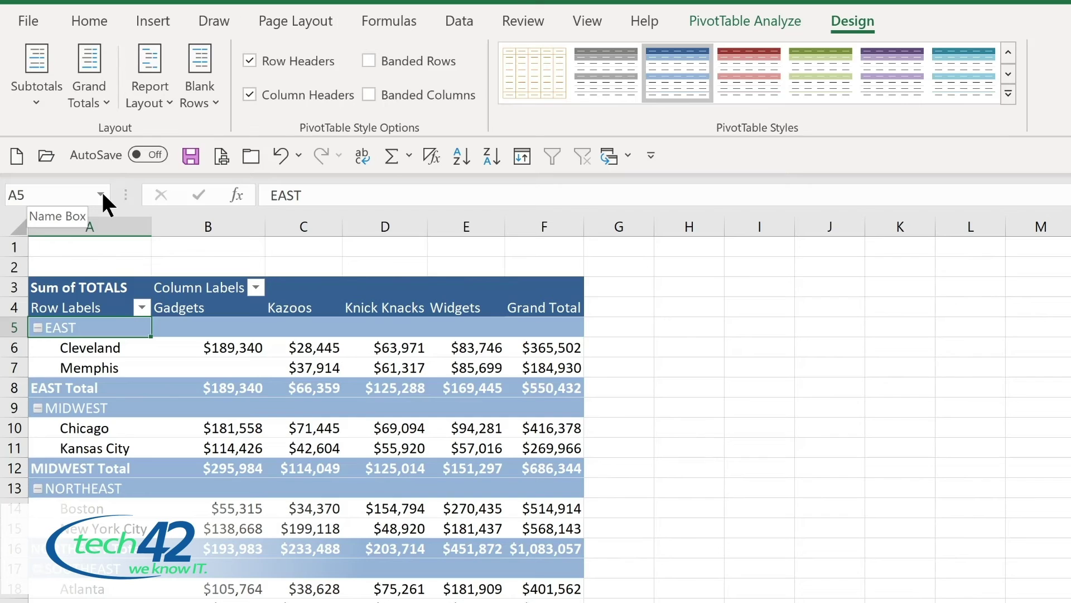
left_click(88, 93)
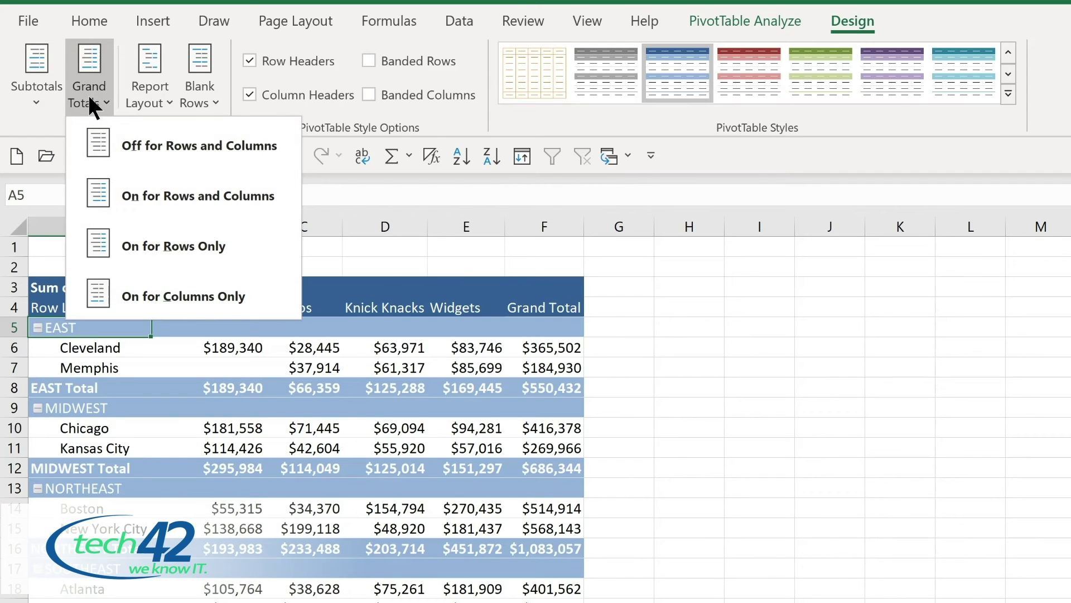
left_click(163, 100)
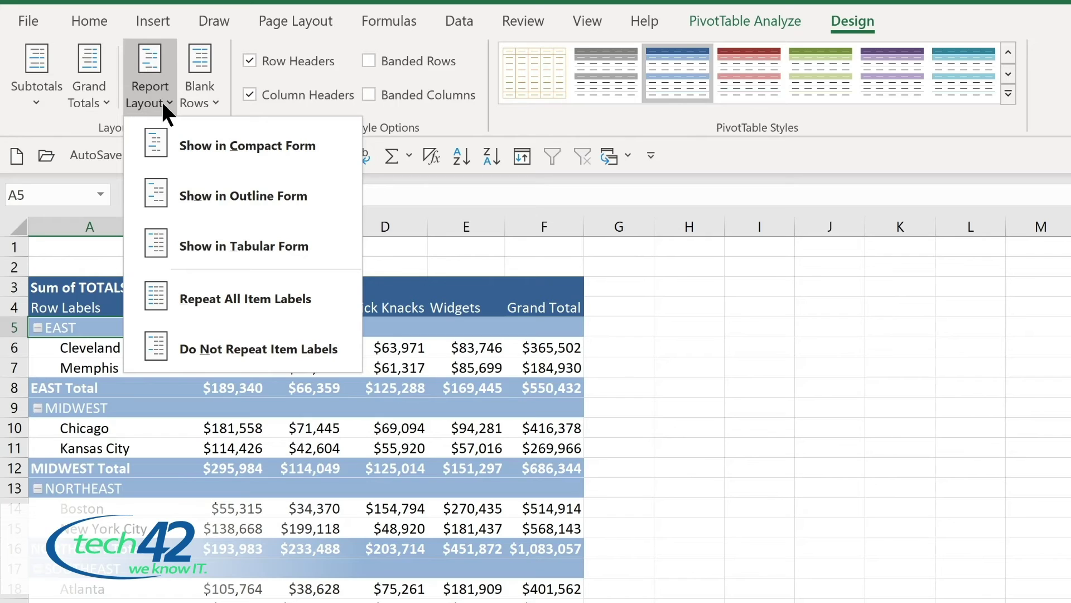
left_click(162, 99)
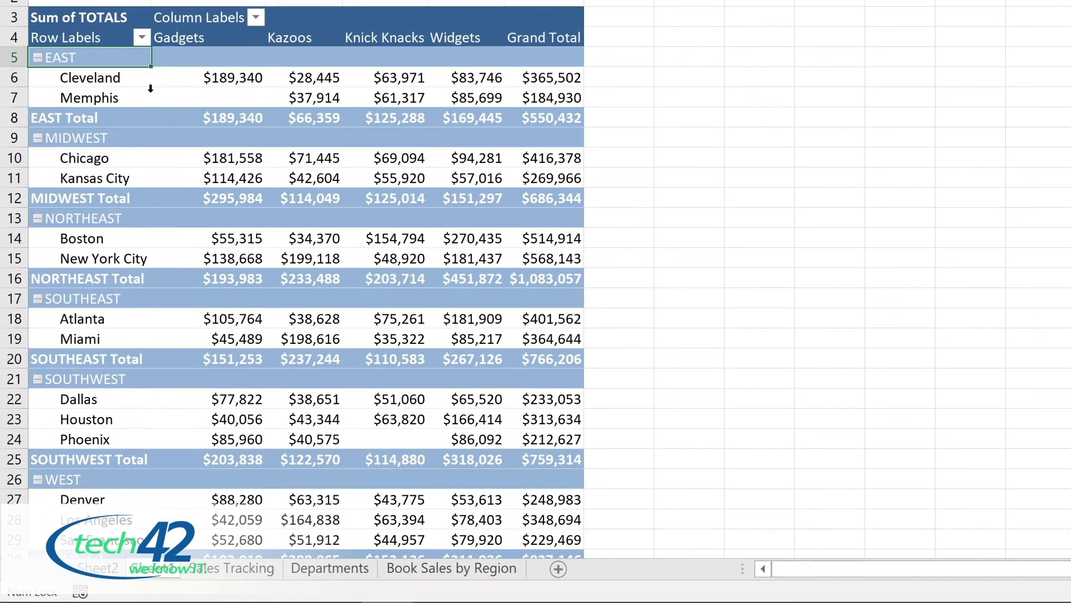
Filter the PivotTable's row labels to only the EAST, MIDWEST and NORTHEAST regions.
left_click(142, 37)
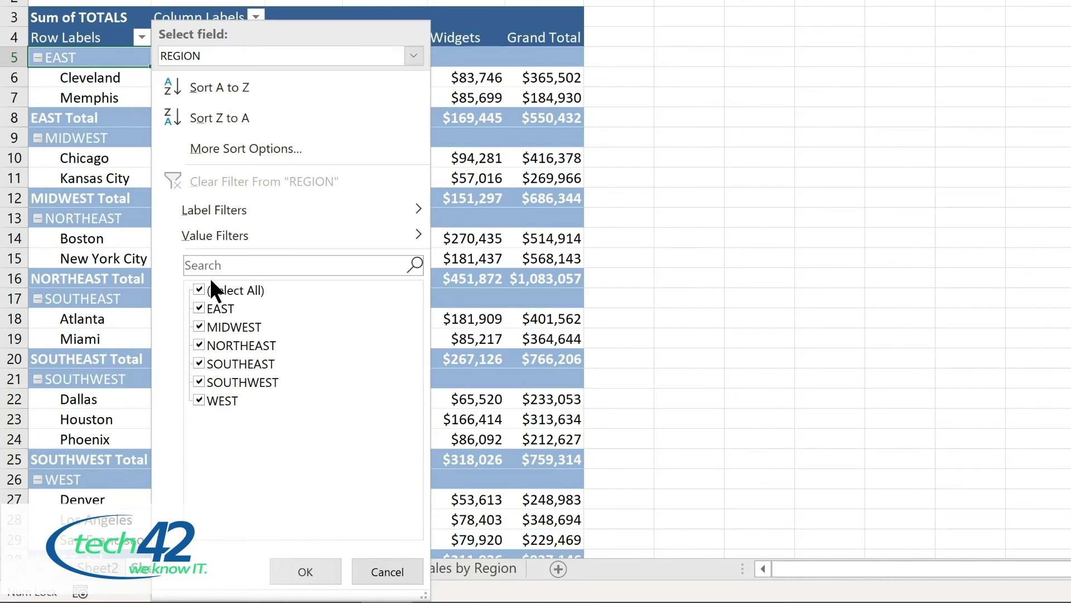
left_click(196, 286)
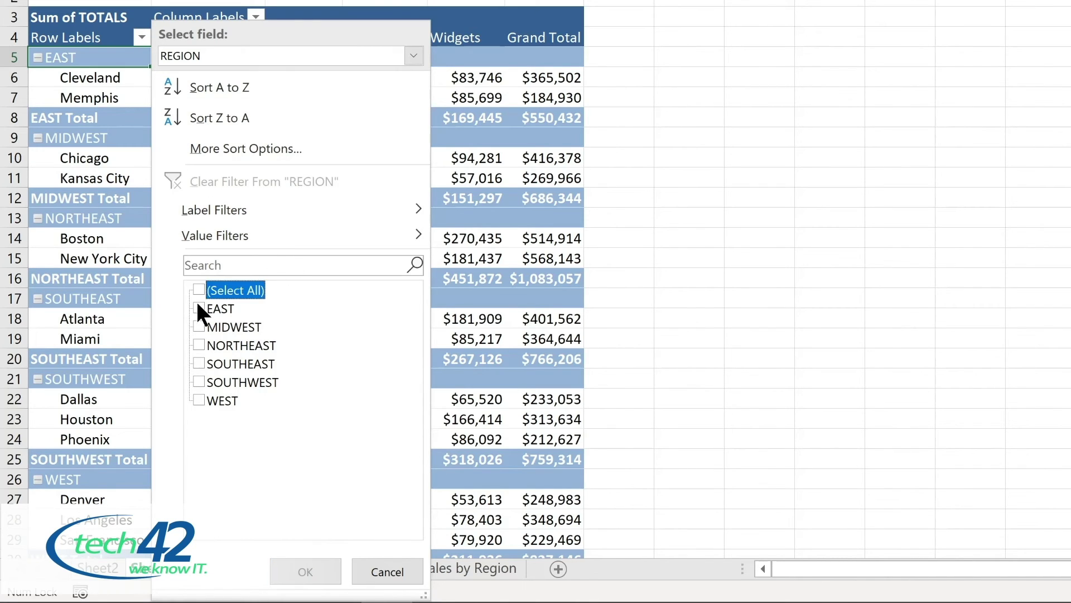
left_click(196, 303)
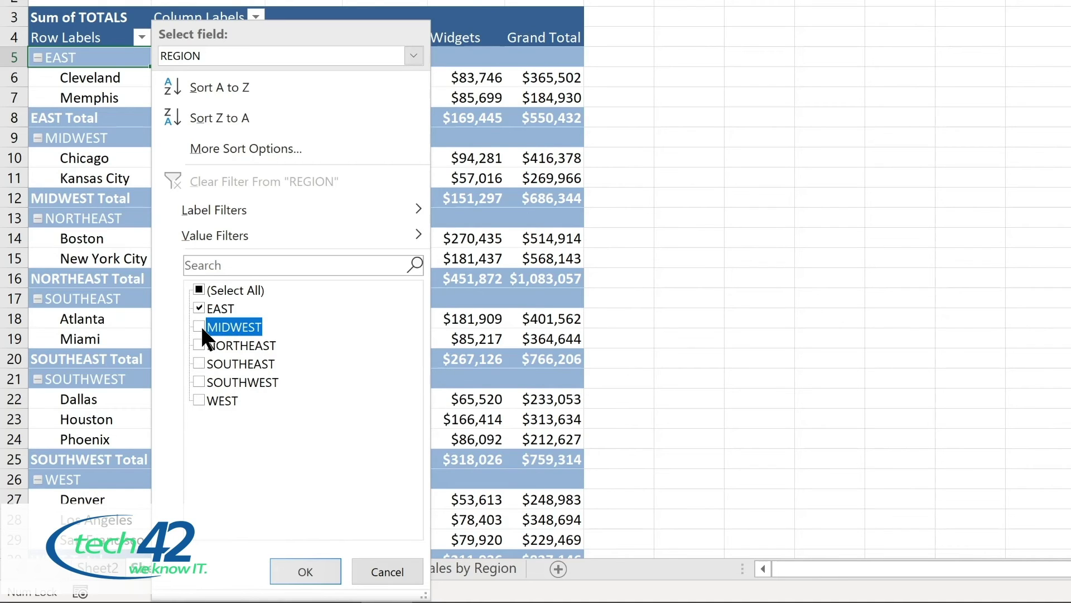
left_click(198, 343)
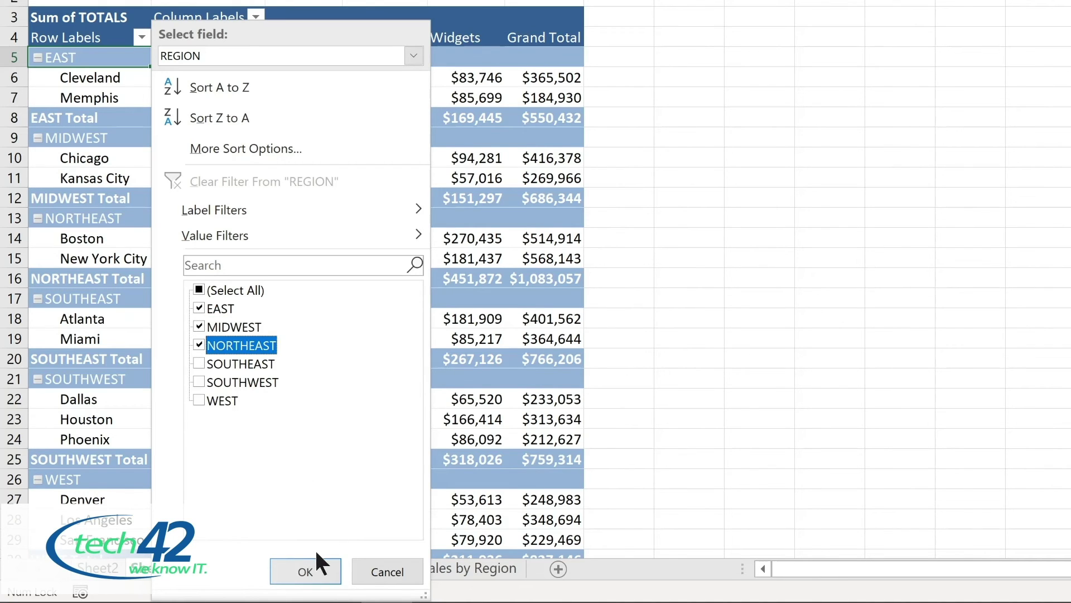
left_click(313, 565)
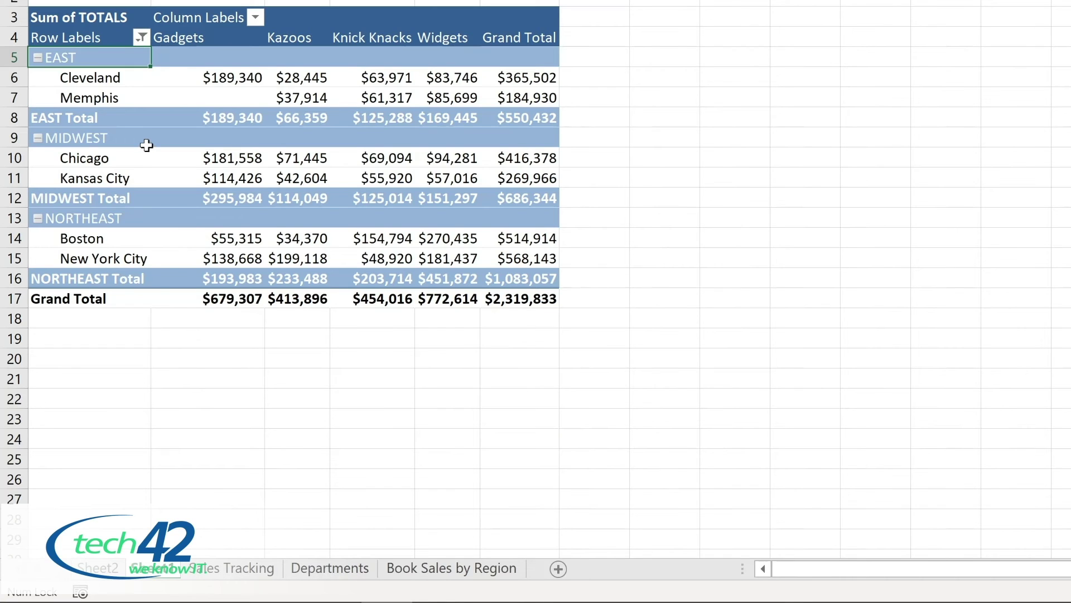
Clear the REGION filter from the PivotTable's row labels.
left_click(255, 17)
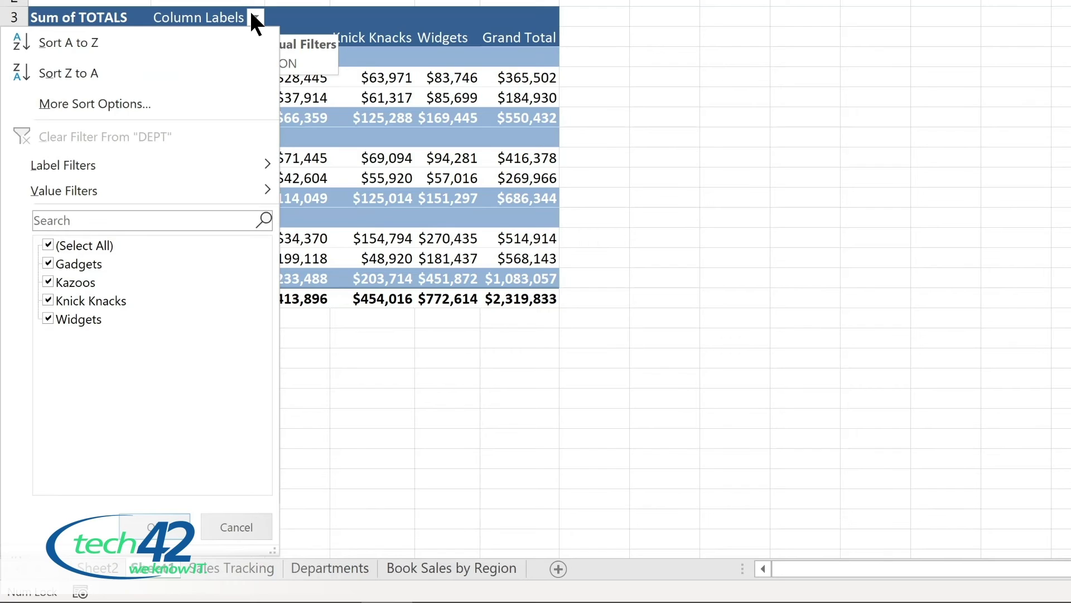
left_click(250, 11)
left_click(142, 36)
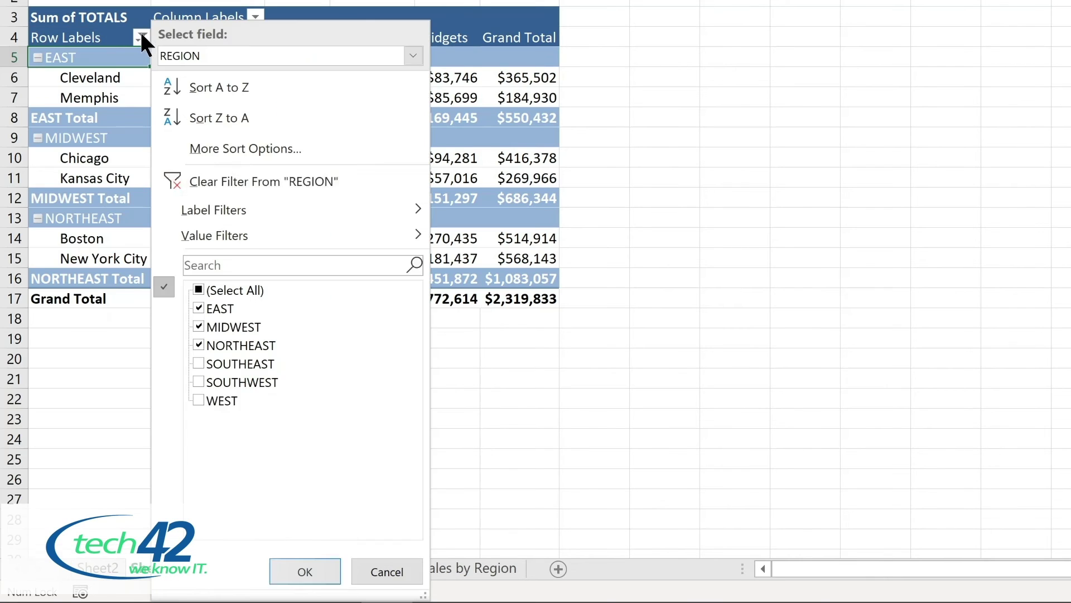
left_click(209, 176)
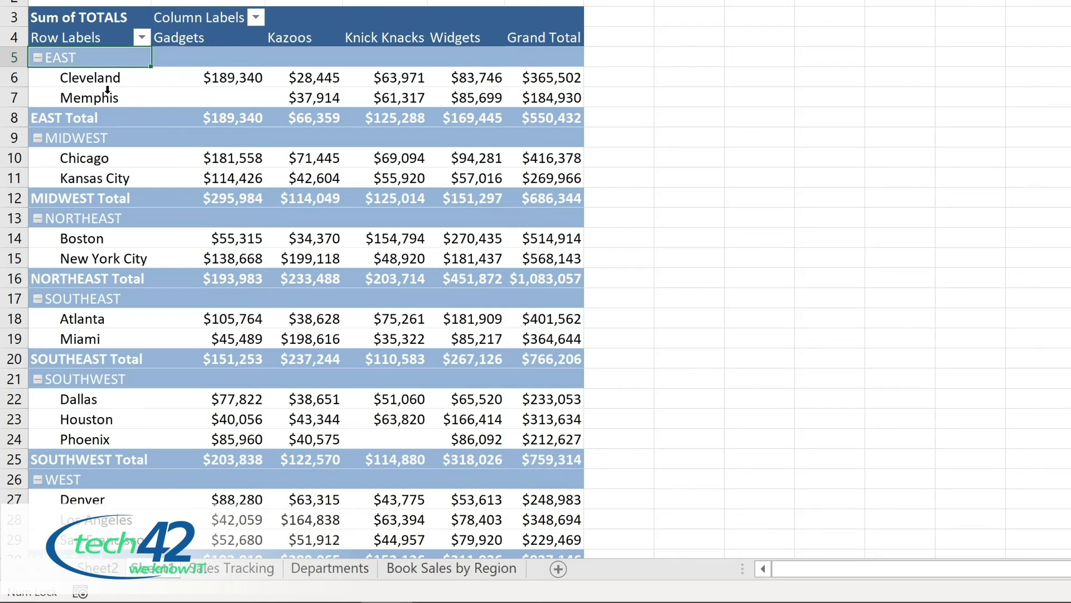
Sort the locations within each region by their Grand Total values from smallest to largest.
left_click(207, 78)
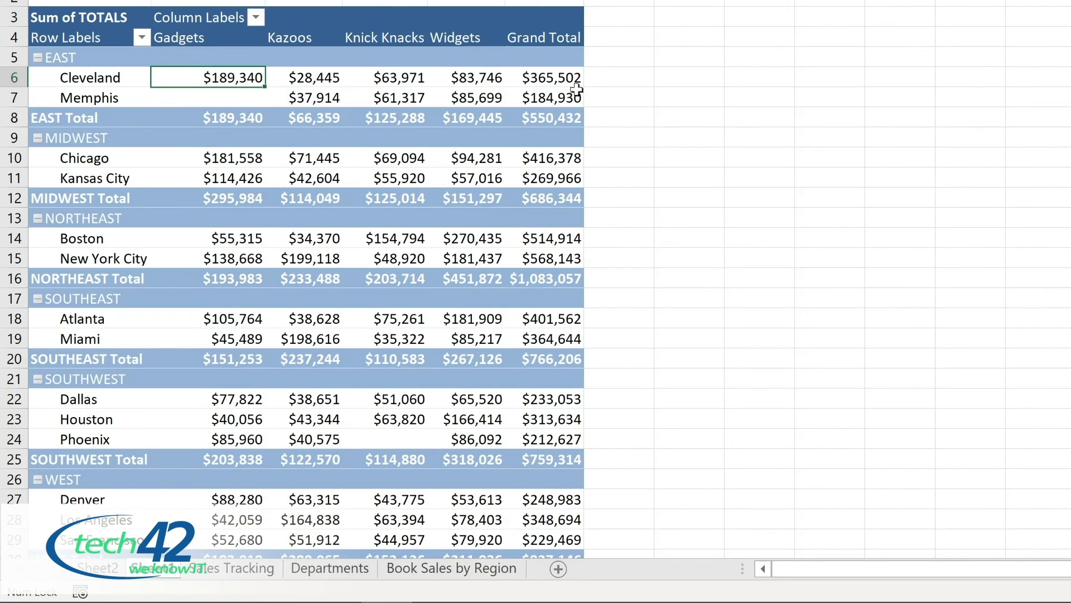
mouse_move(540, 78)
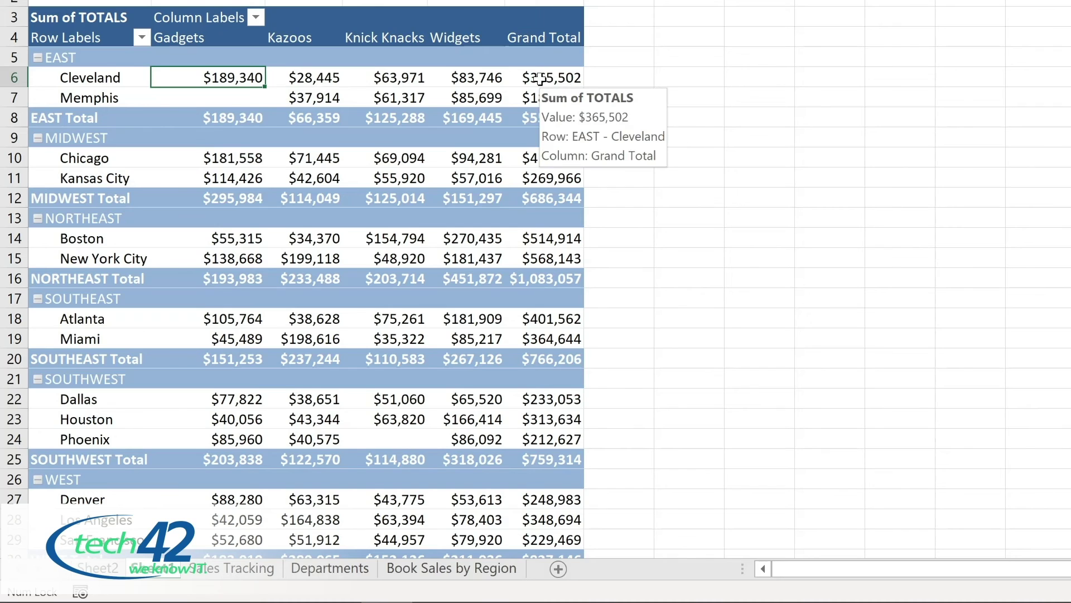
right_click(541, 78)
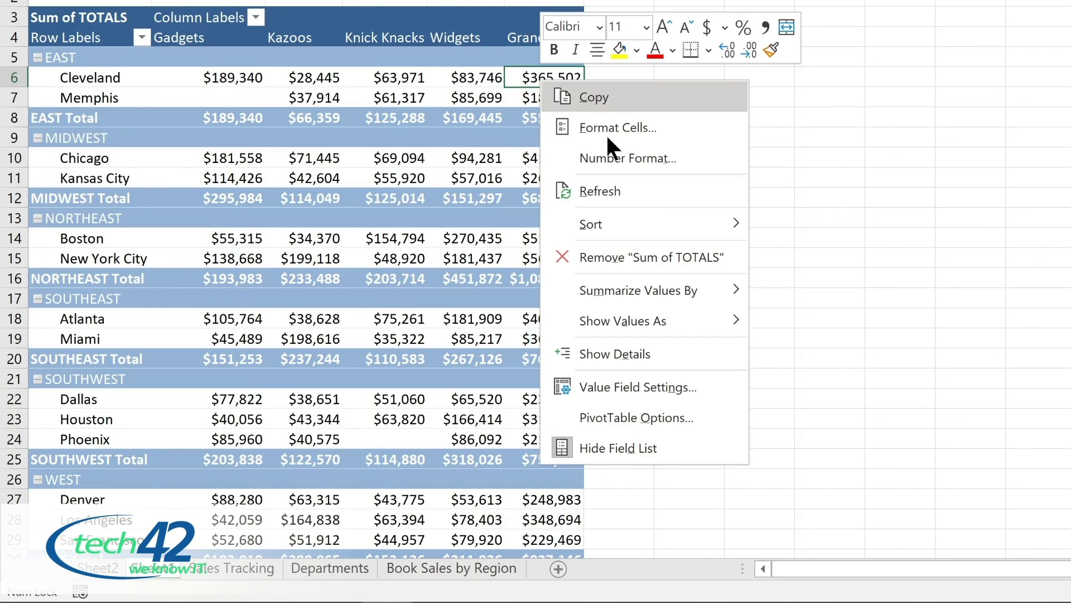
mouse_move(601, 224)
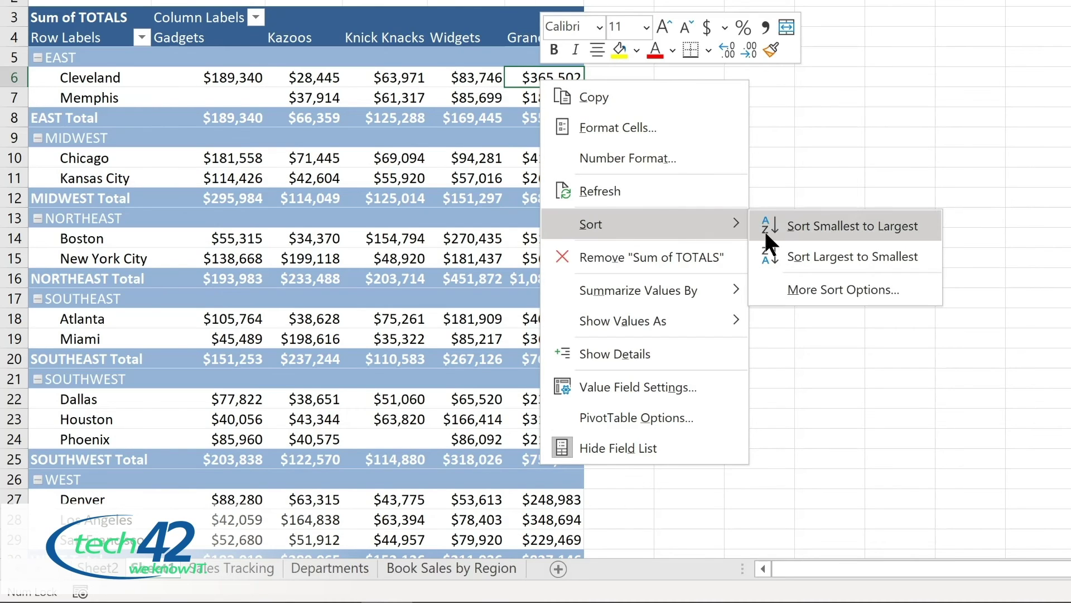
left_click(811, 223)
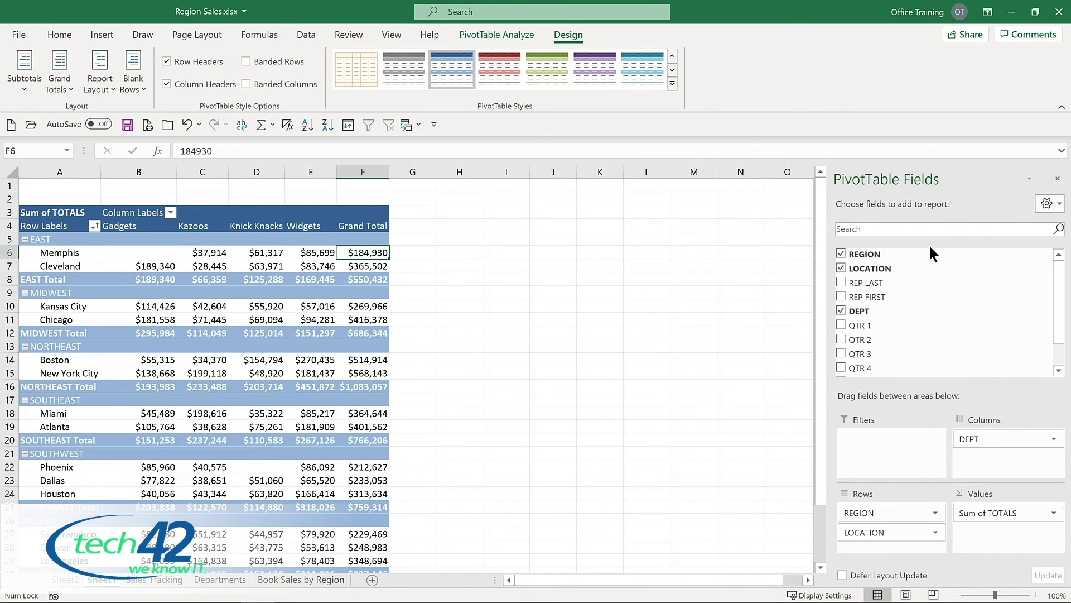
Remove the REGION field from the PivotTable's rows and place it in the Filters area.
left_click(842, 255)
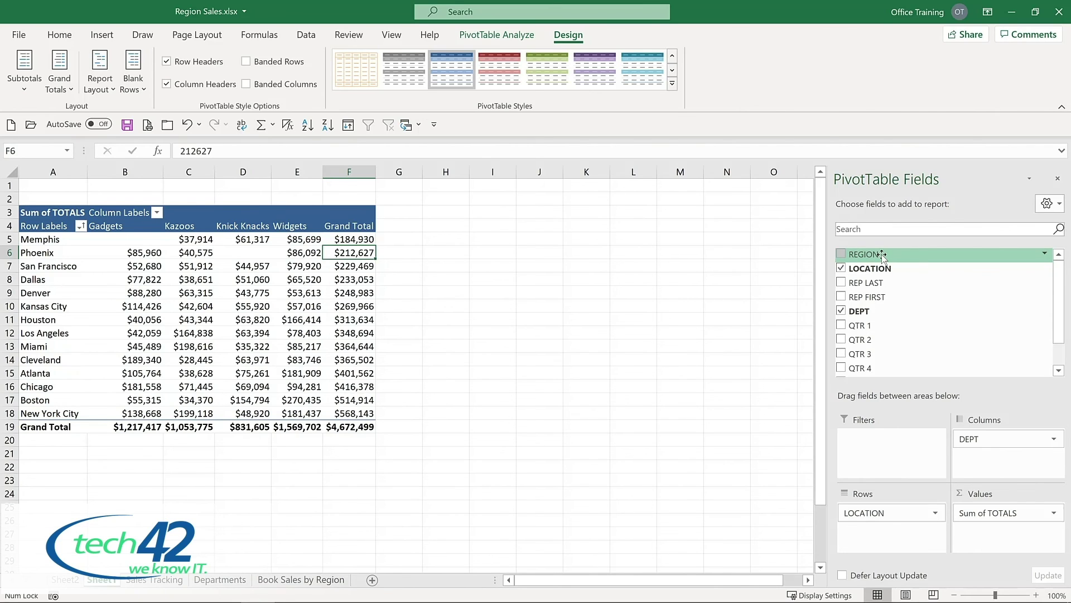
left_click_drag(881, 254, 869, 450)
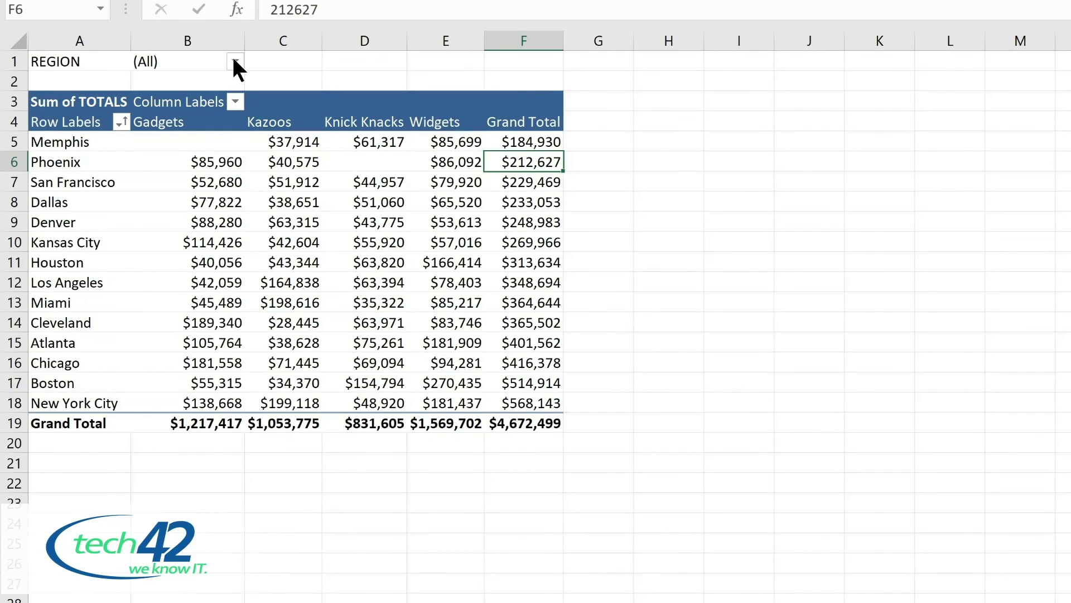
Filter the report to the MIDWEST region with the REGION report filter, and reset the filter to (All).
left_click(235, 63)
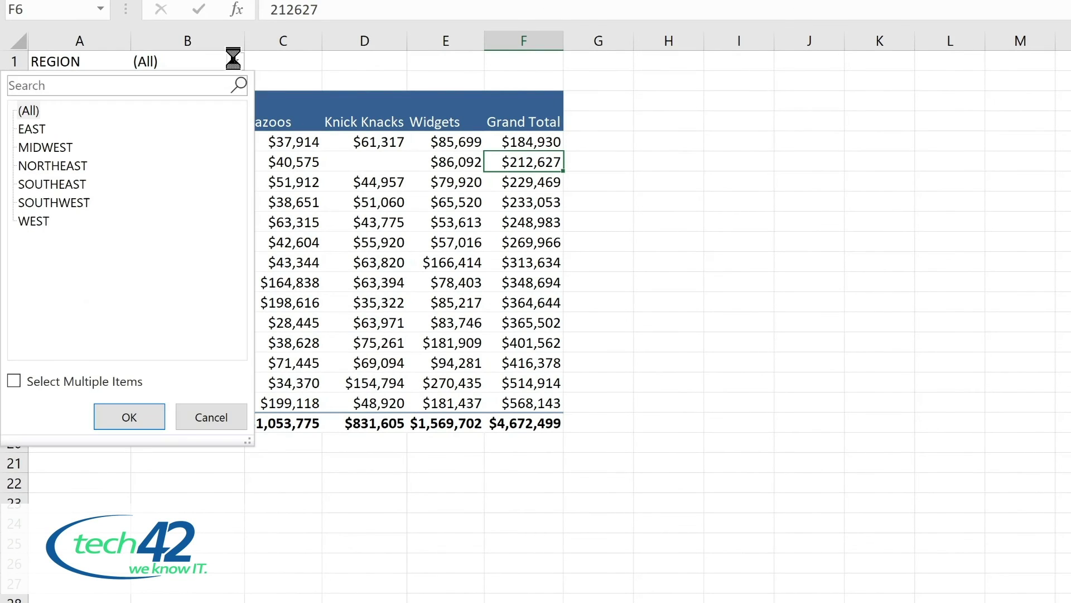
left_click(62, 148)
left_click(130, 418)
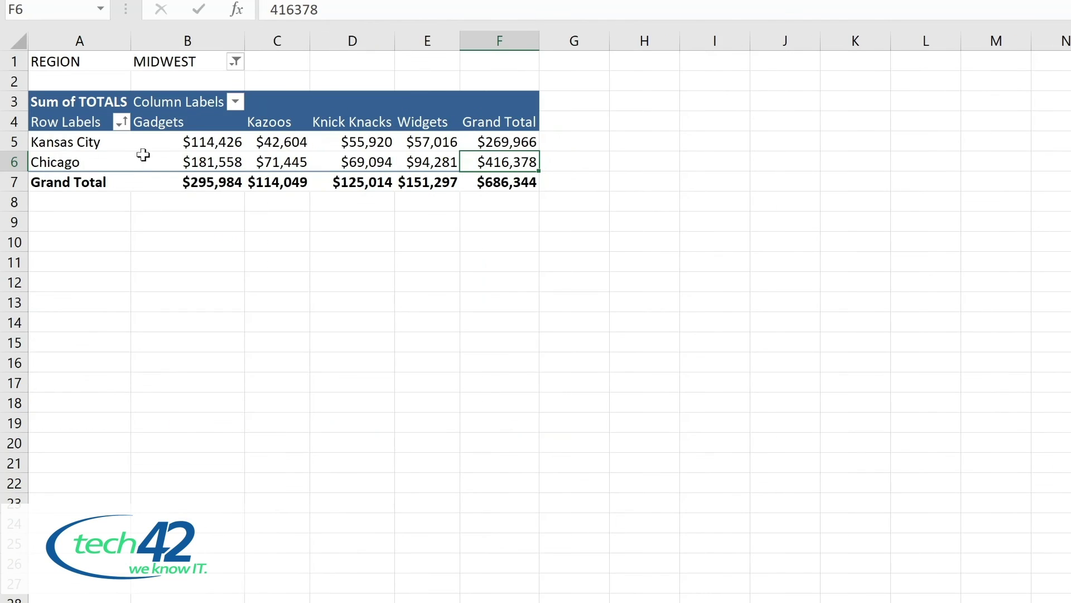
left_click(236, 62)
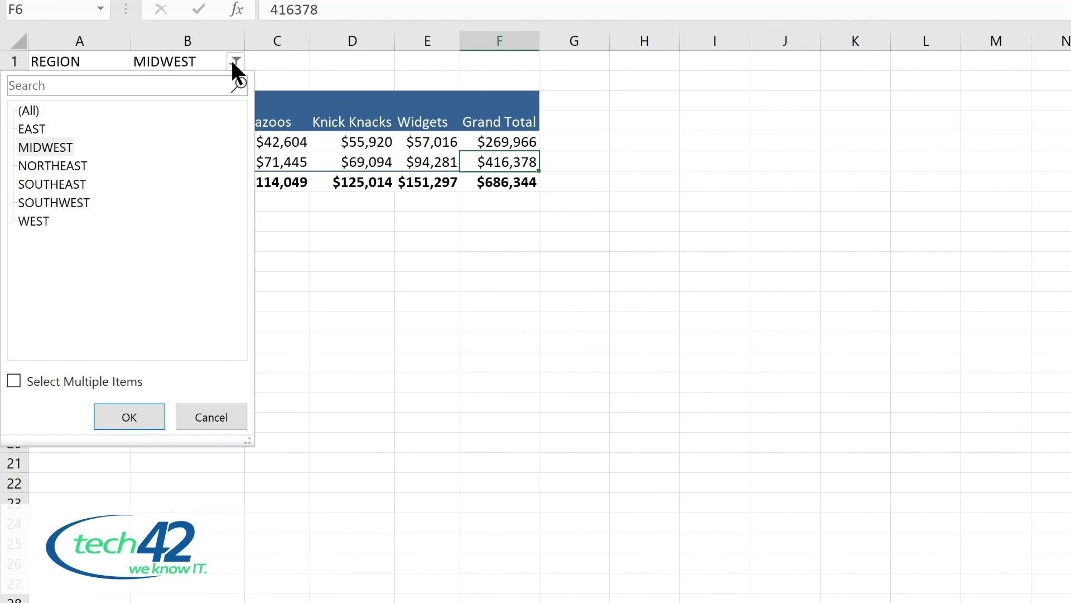
left_click(38, 105)
left_click(117, 420)
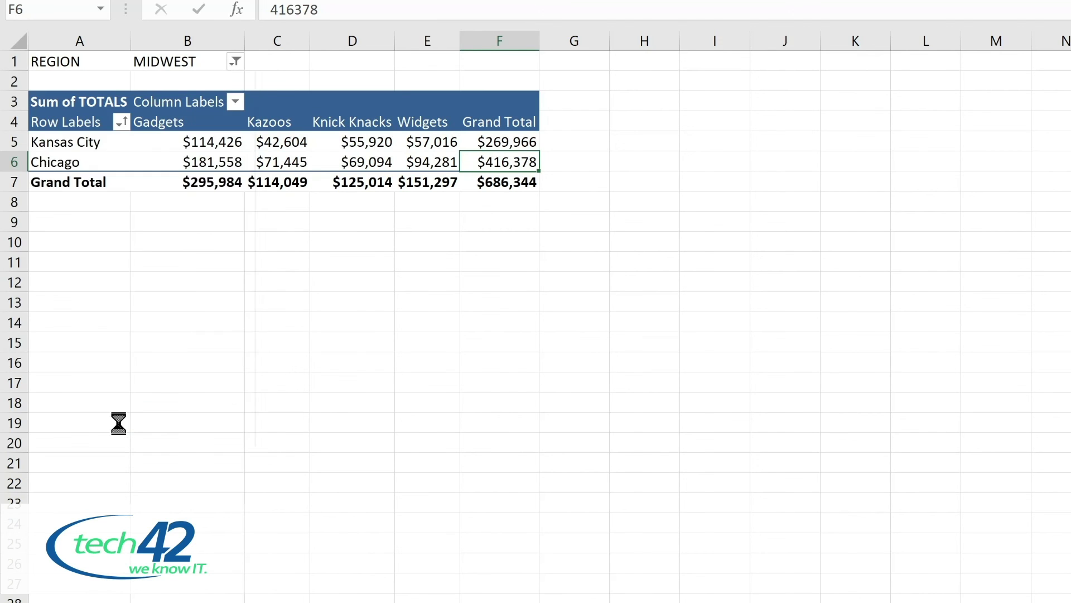